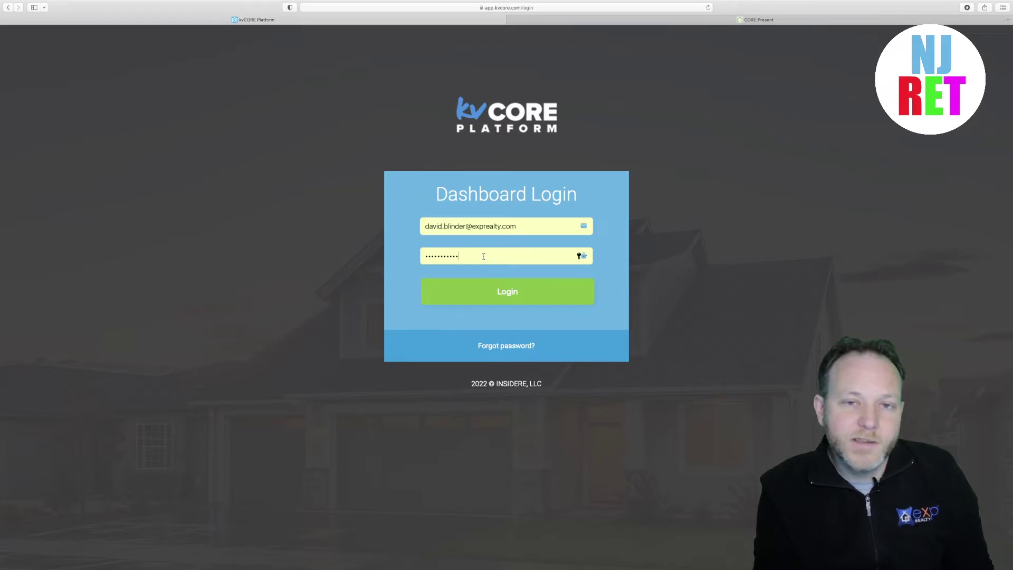
Log in to the kvCORE dashboard.
click(492, 256)
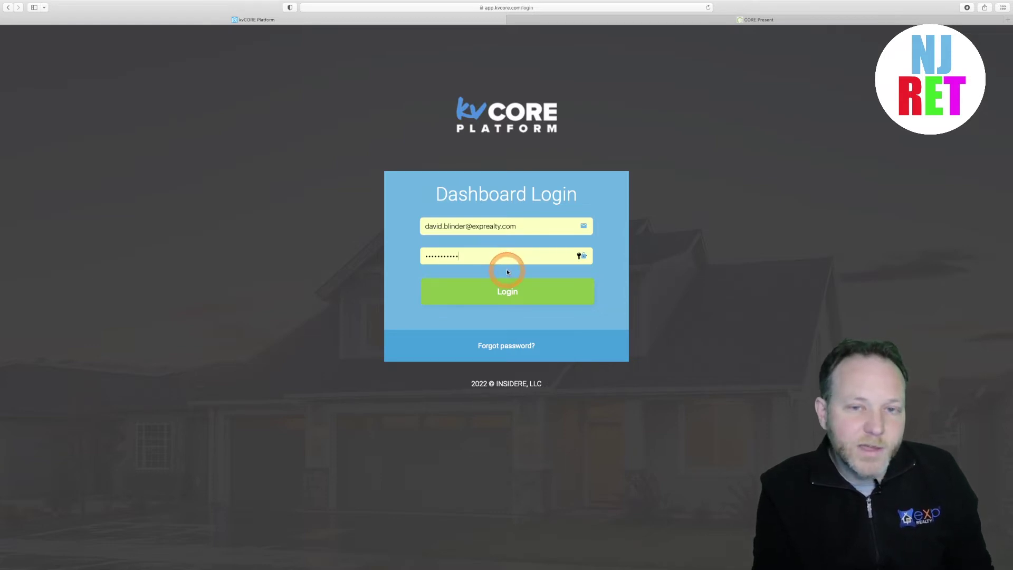
click(511, 273)
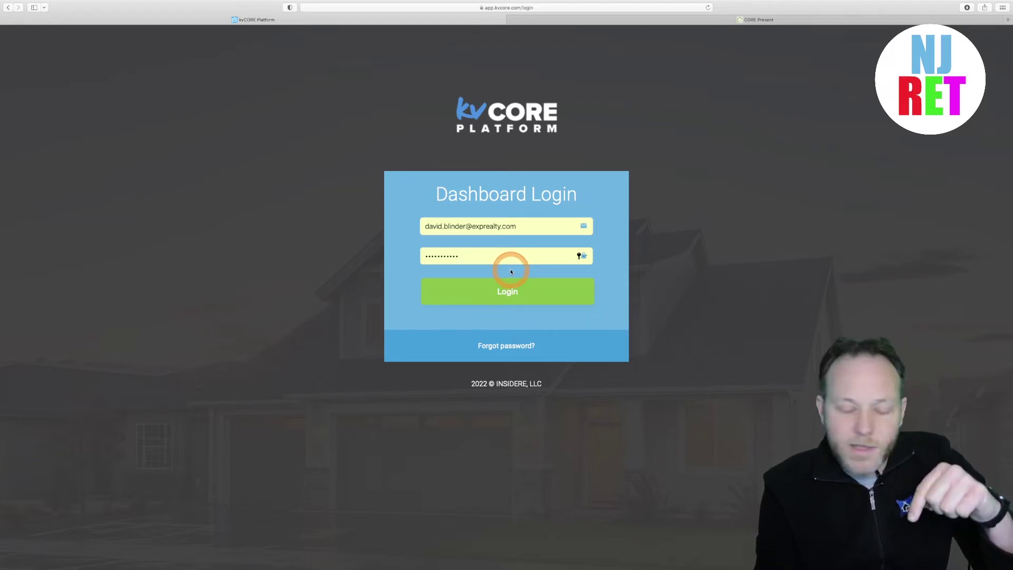
click(486, 293)
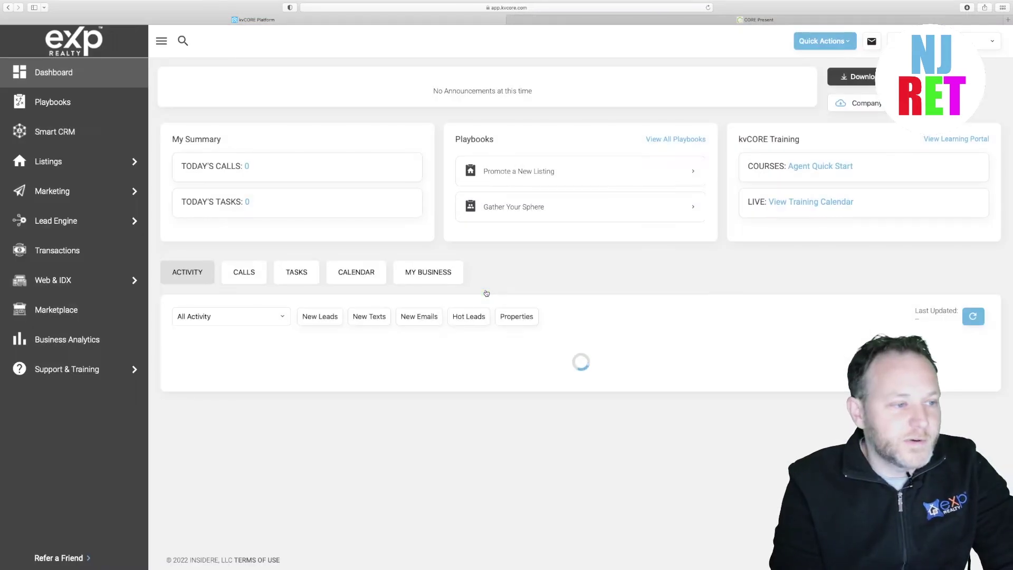
click(479, 290)
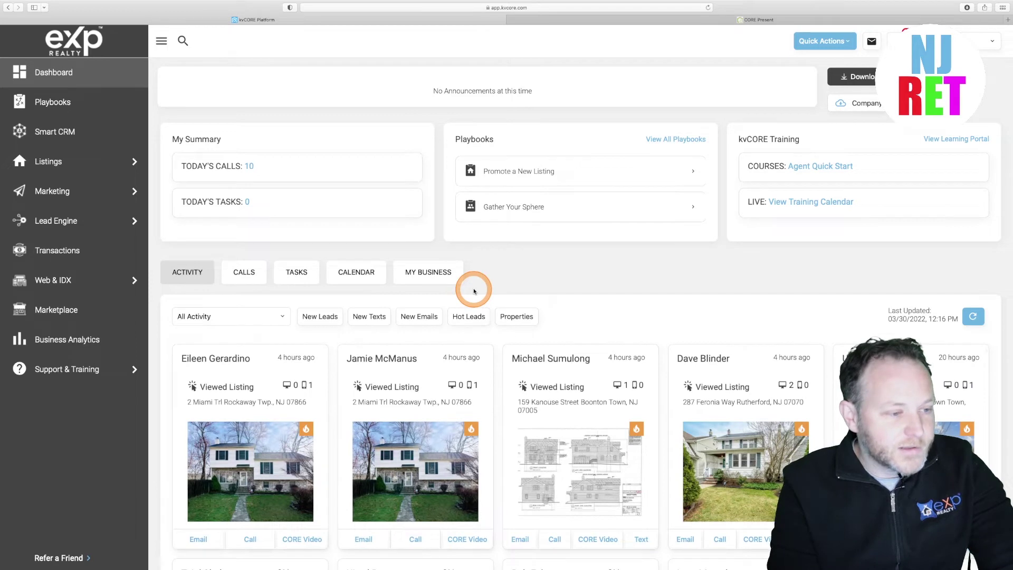
key(XF86MonBrightnessUp)
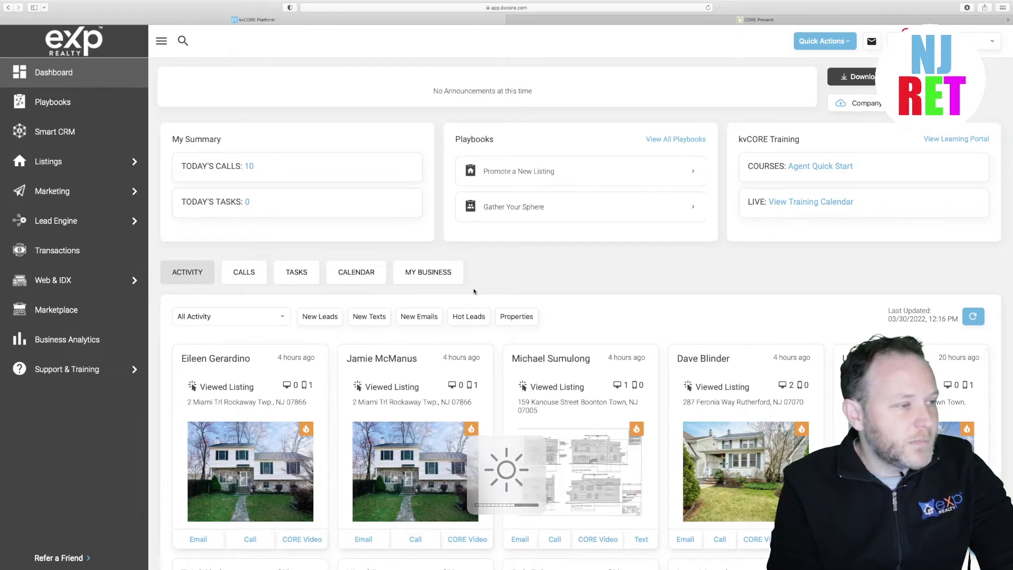
click(429, 273)
click(244, 222)
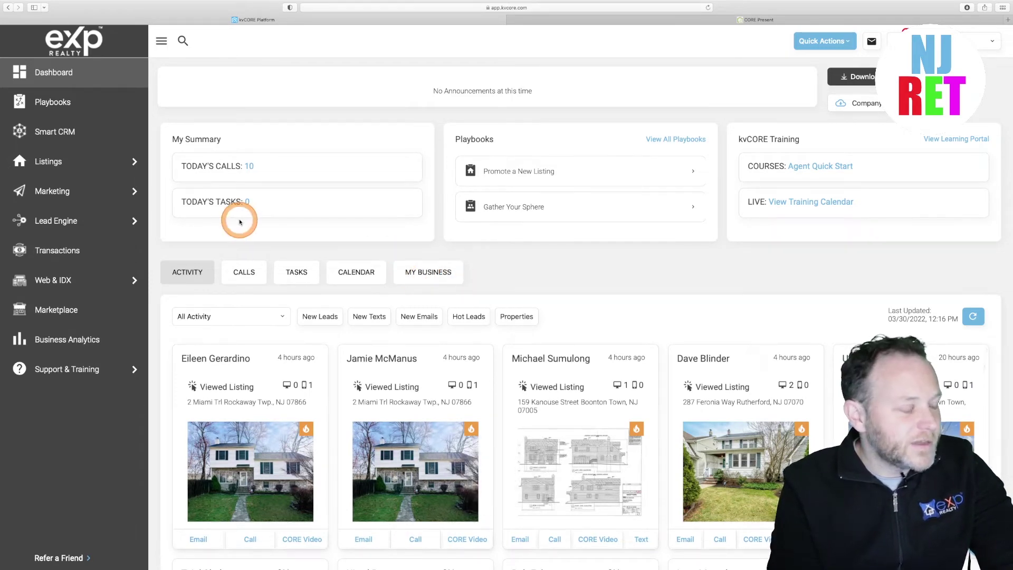
Open CORE Present from the Marketing section in a new tab.
click(66, 91)
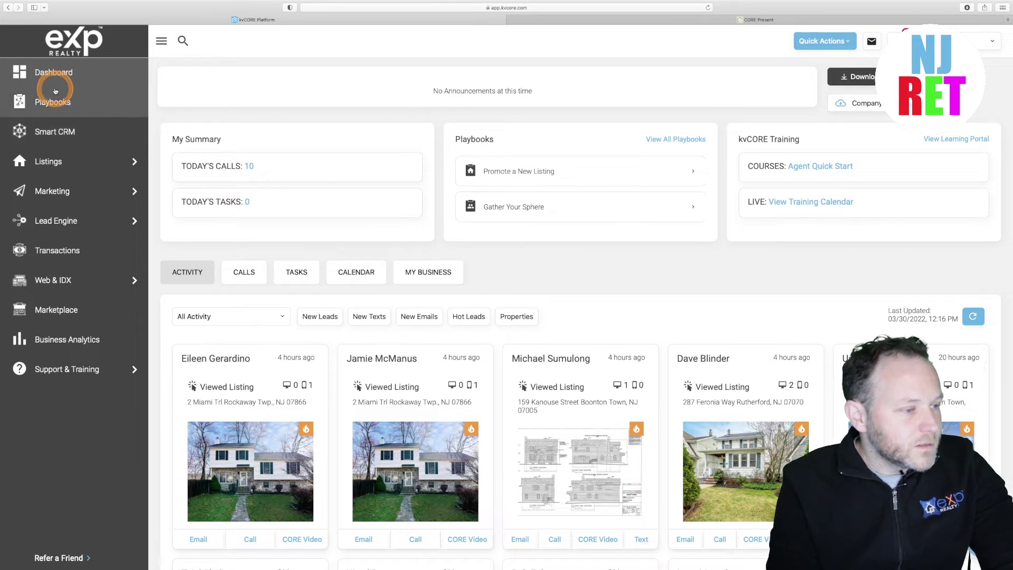
mouse_move(83, 195)
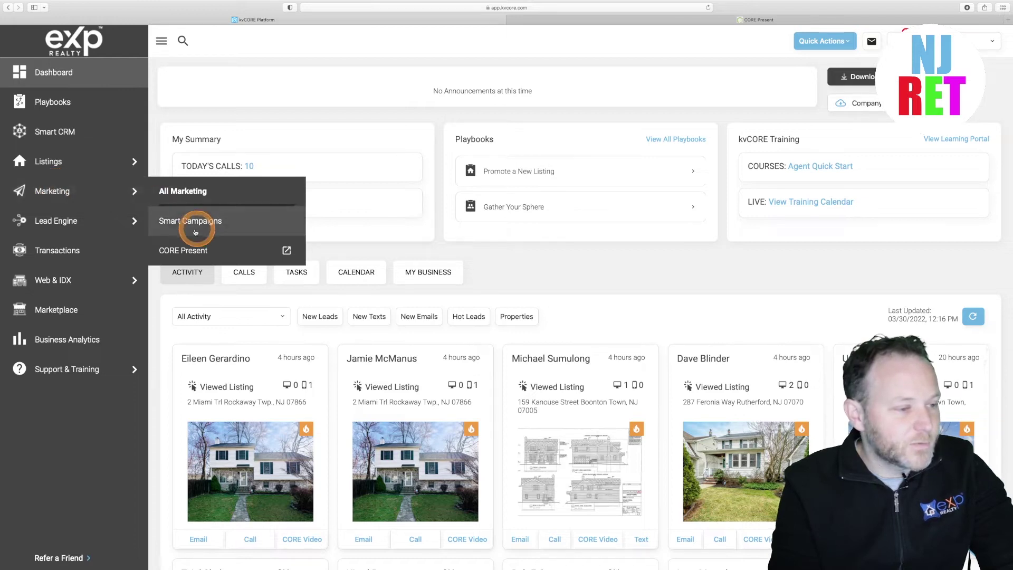
click(183, 250)
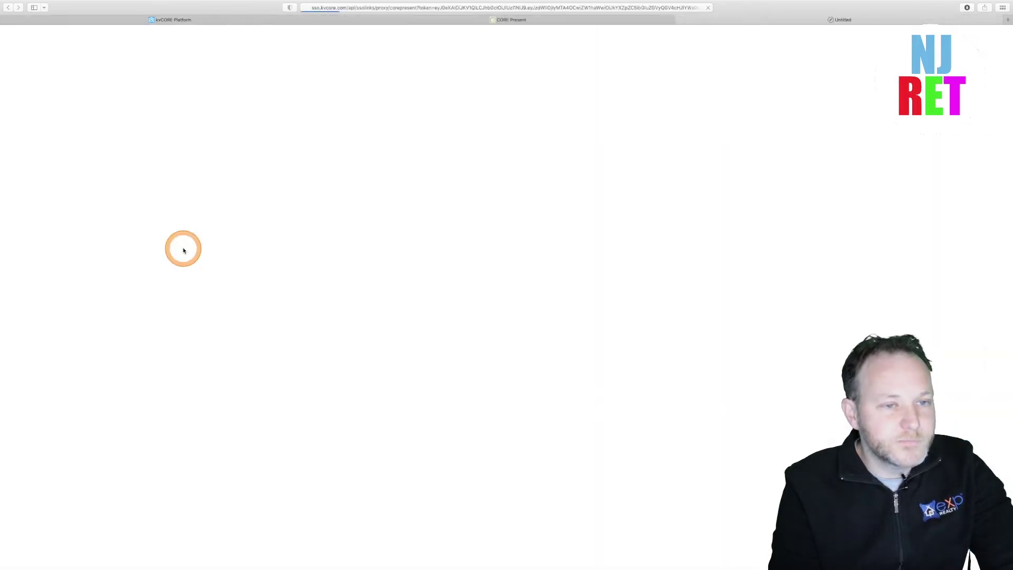
Close the duplicate tab, zoom in, and start a new Win the Listing presentation.
click(345, 21)
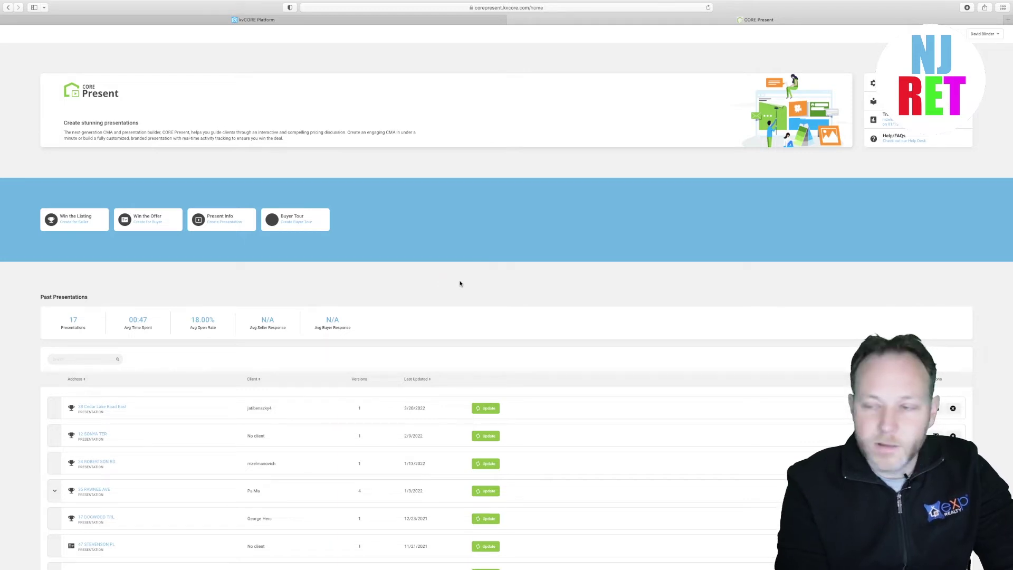
key(super+equal)
key(super+equal)
key(super+equal)
key(super+equal)
key(super+equal)
key(super+equal)
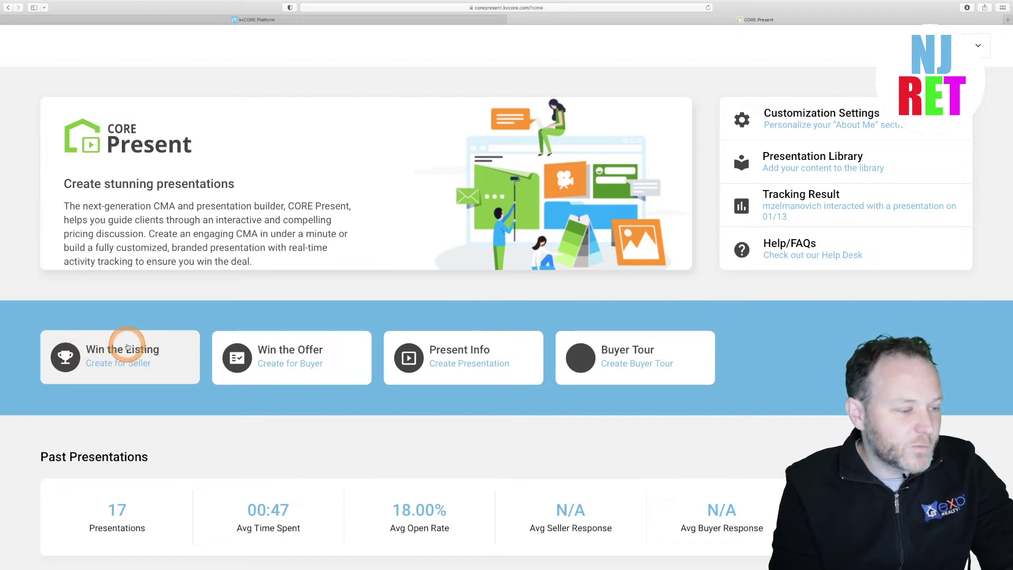
click(101, 350)
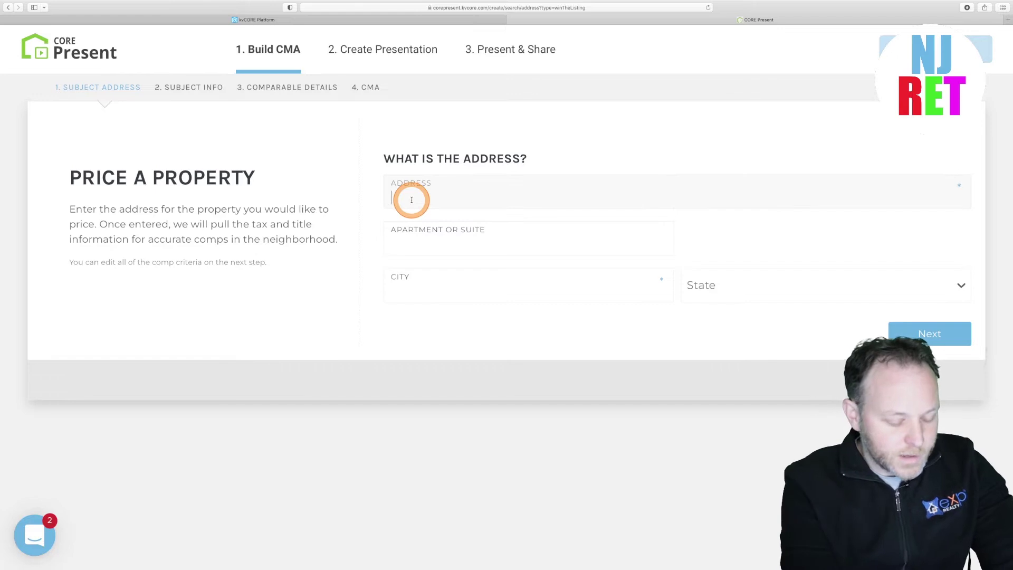
text(27 Wy)
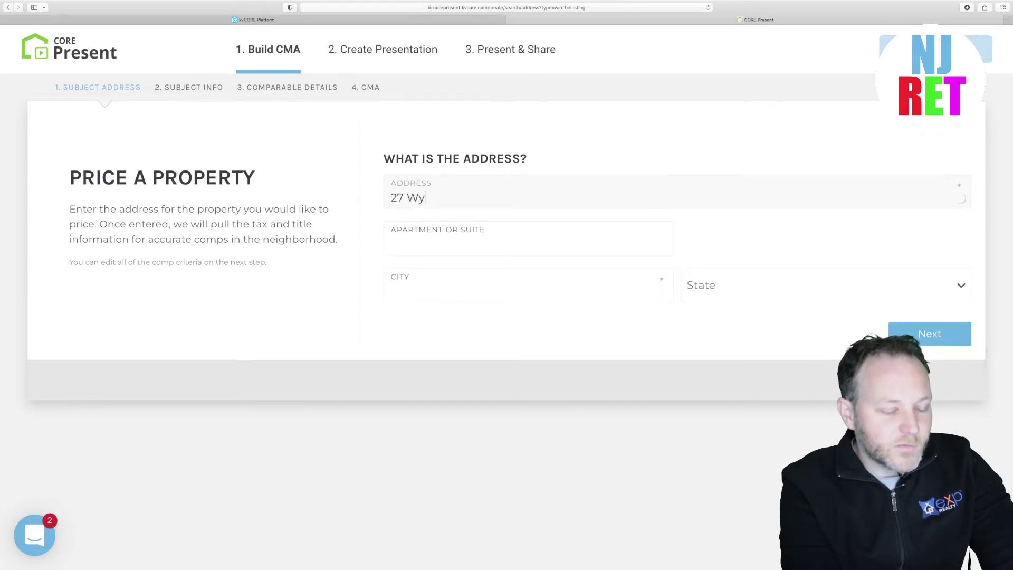
text(ndmoo)
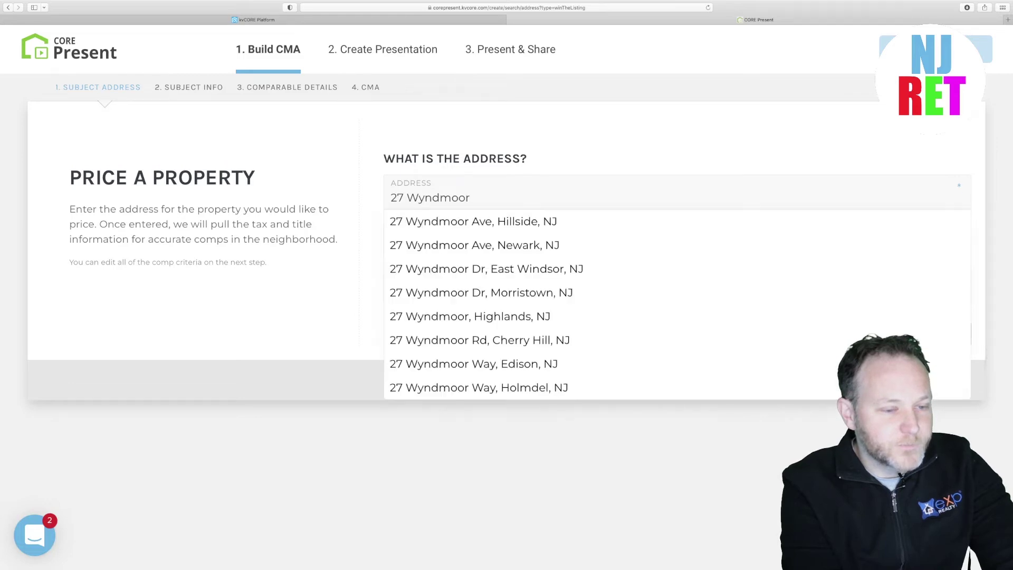
text(r)
click(457, 290)
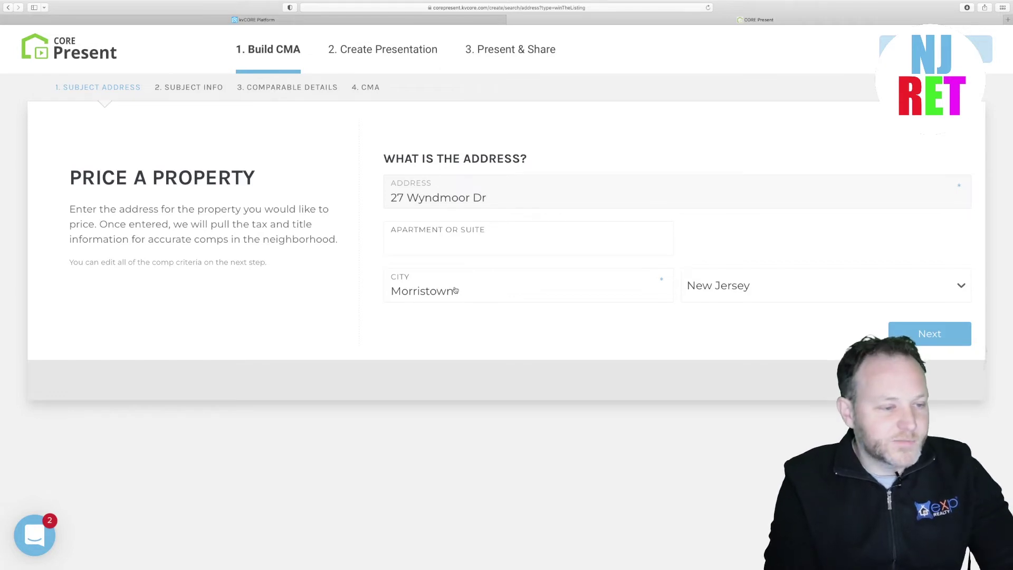
click(952, 340)
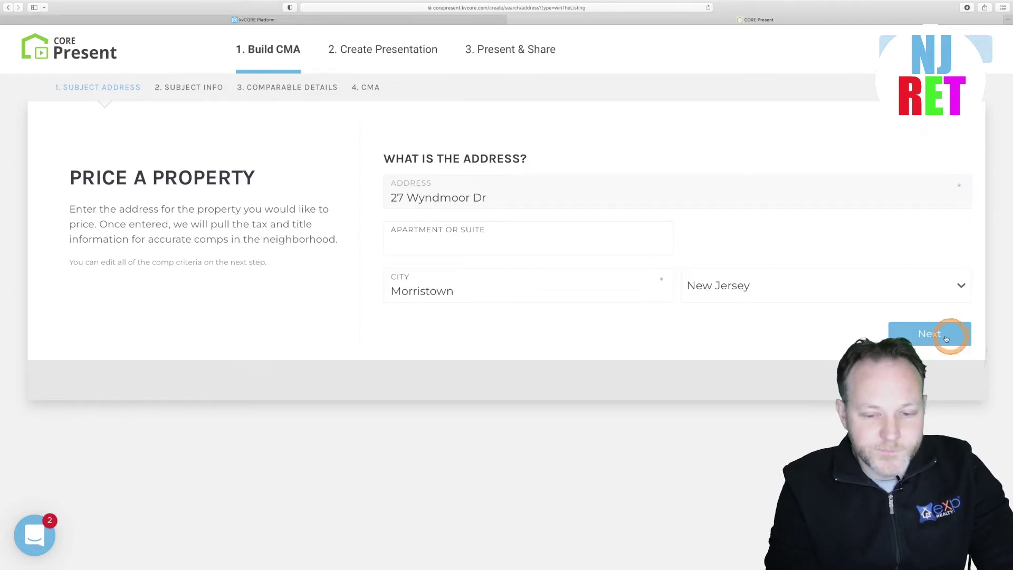
click(919, 337)
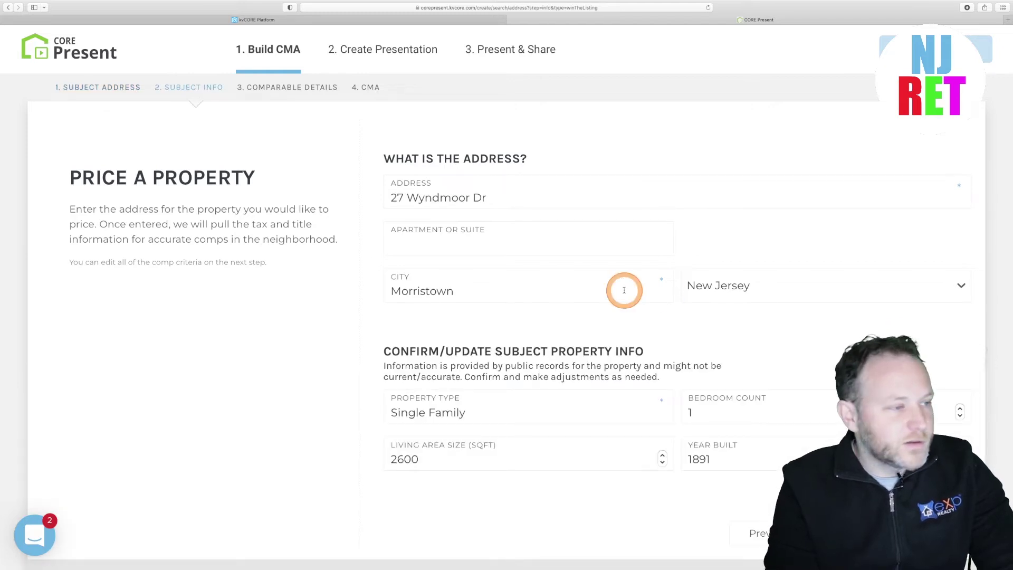
Set the subject's bedroom count to 3 and continue to Comparable Details.
scroll(623, 287, down, 3)
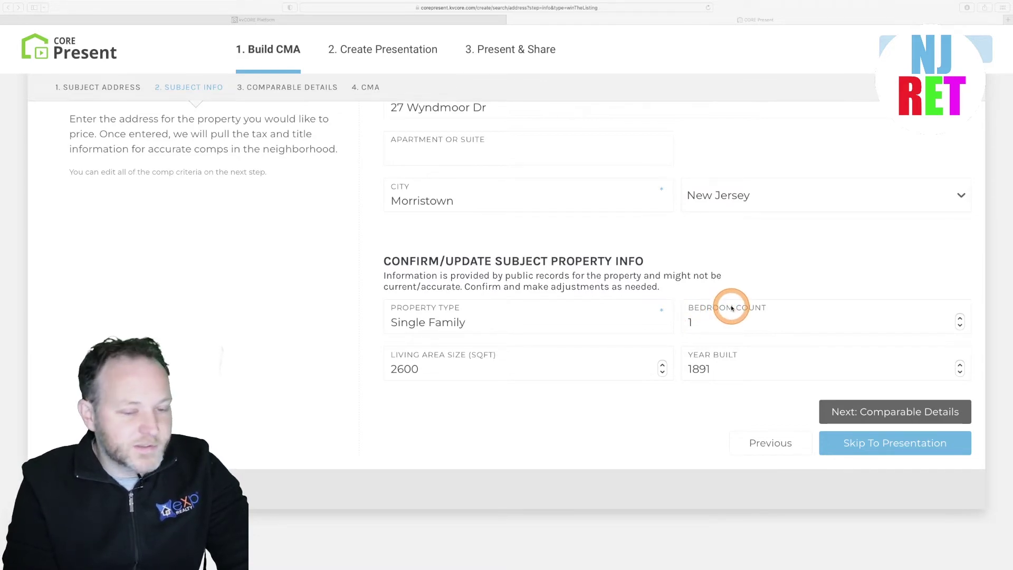
click(961, 318)
click(961, 318)
click(961, 318)
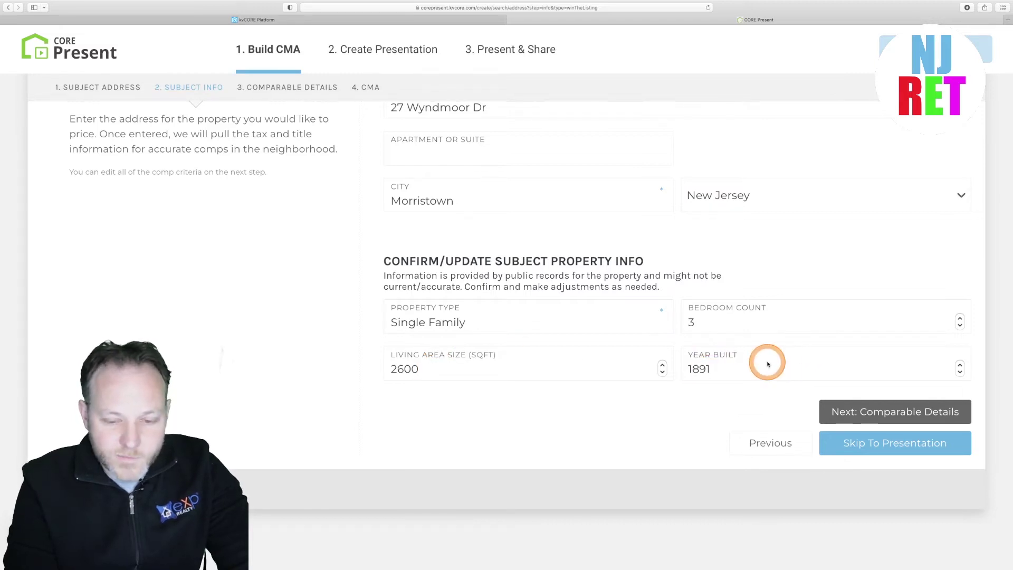
click(892, 411)
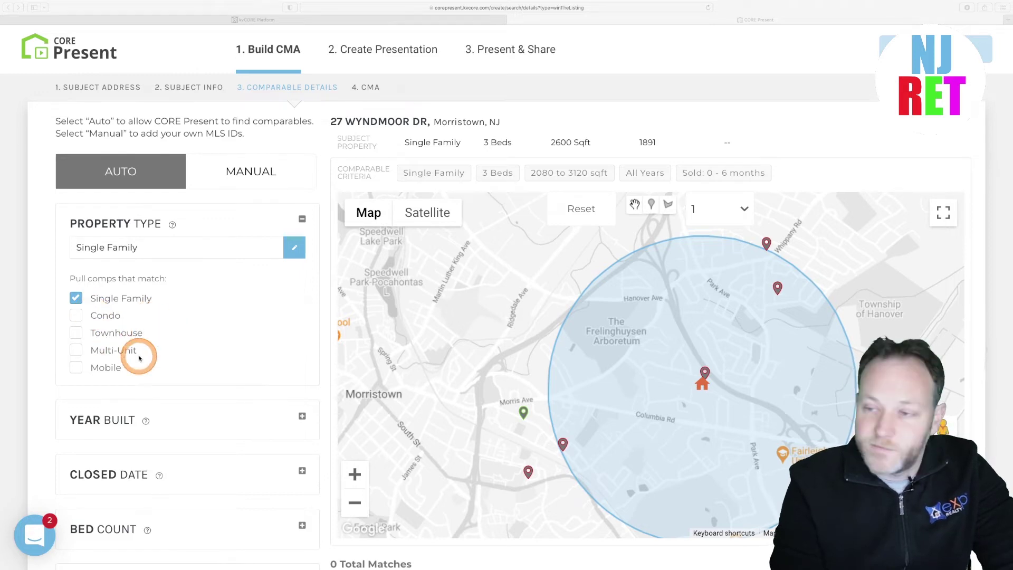
Set the Year Built comparable range to 1891 through 1960.
scroll(163, 350, down, 3)
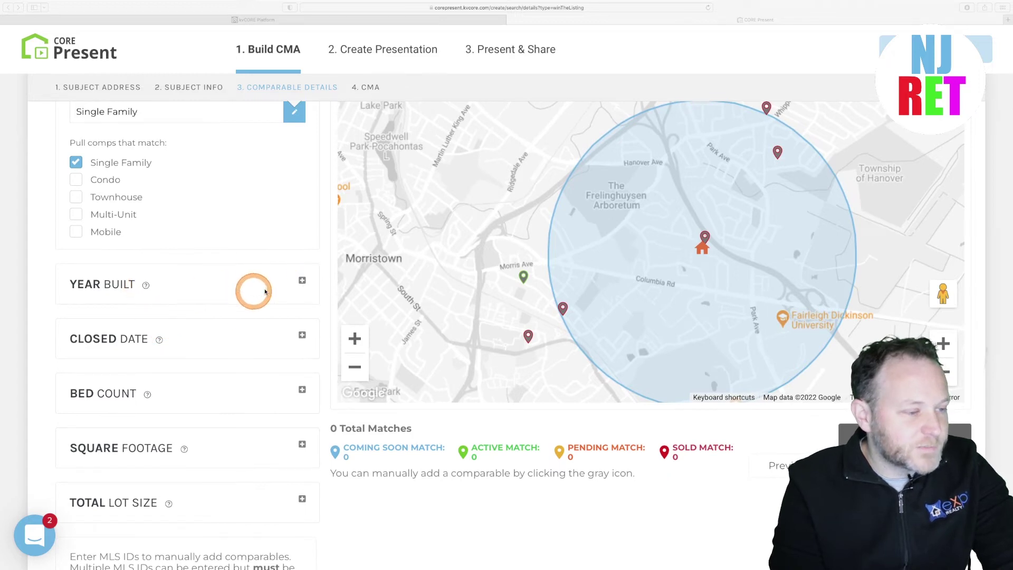
click(302, 282)
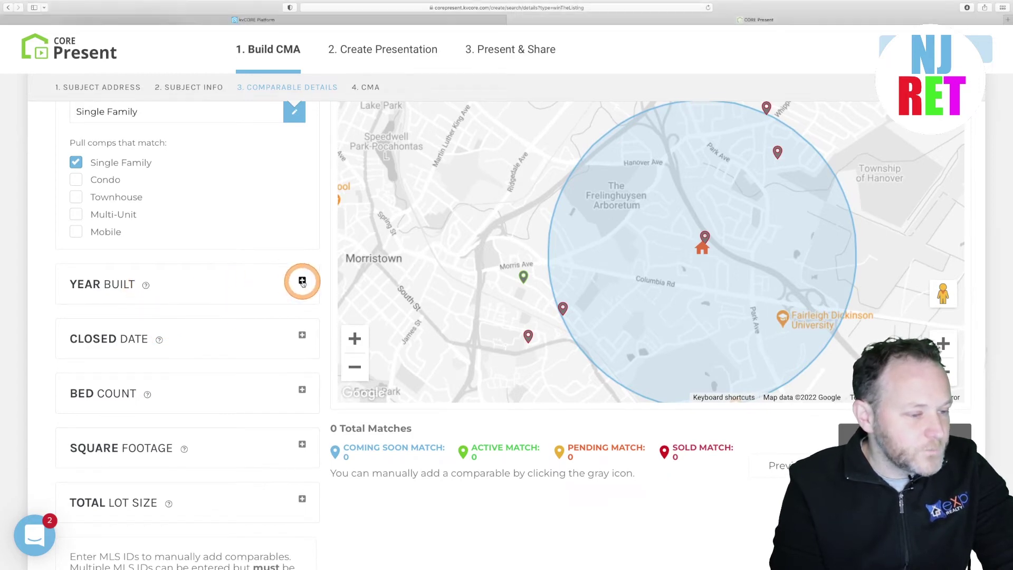
click(303, 281)
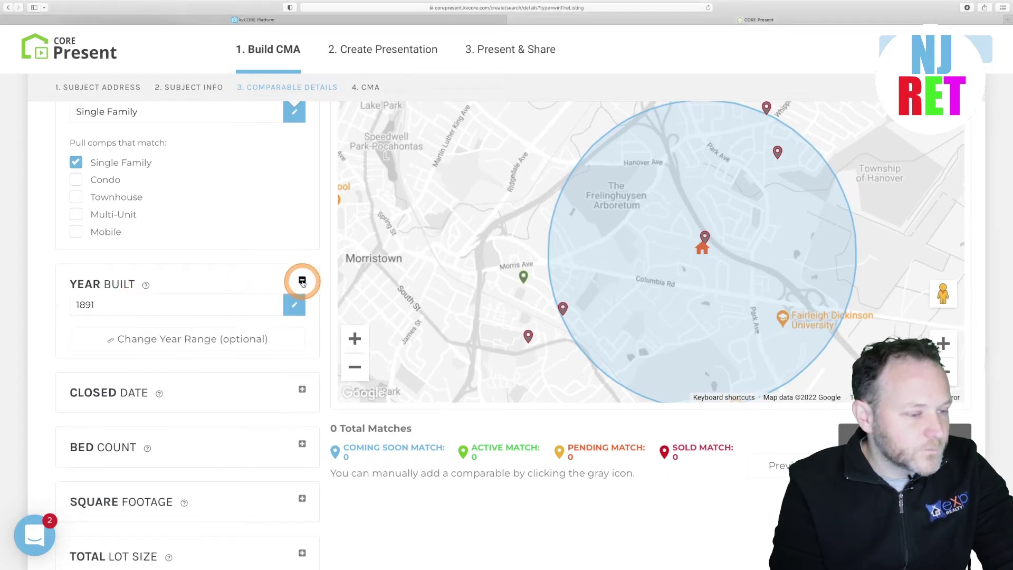
click(158, 340)
text(1960)
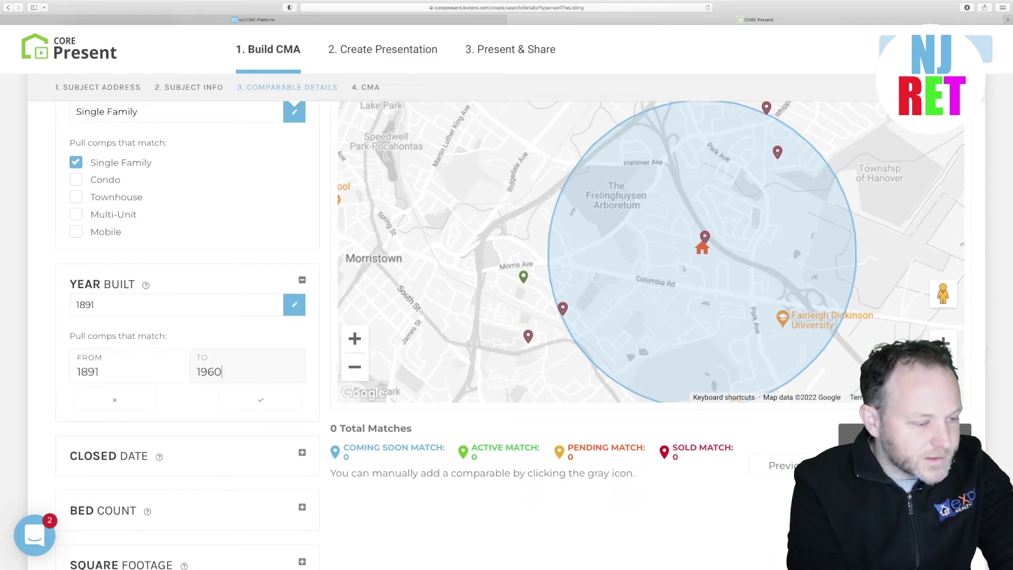
scroll(280, 379, down, 1)
click(280, 376)
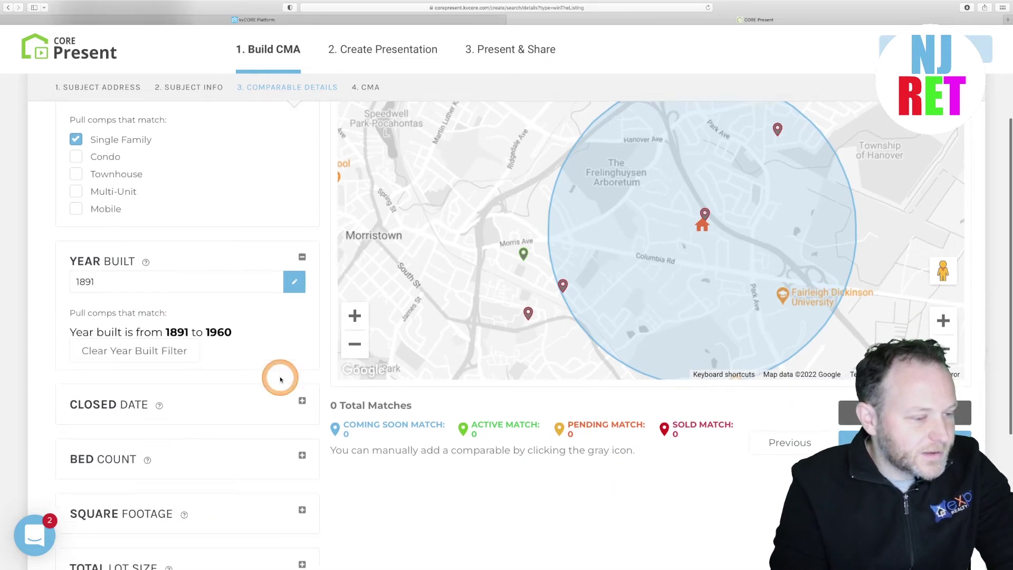
Expand the Closed Date filter showing sales closed within 0–6 months.
click(302, 403)
scroll(300, 401, down, 4)
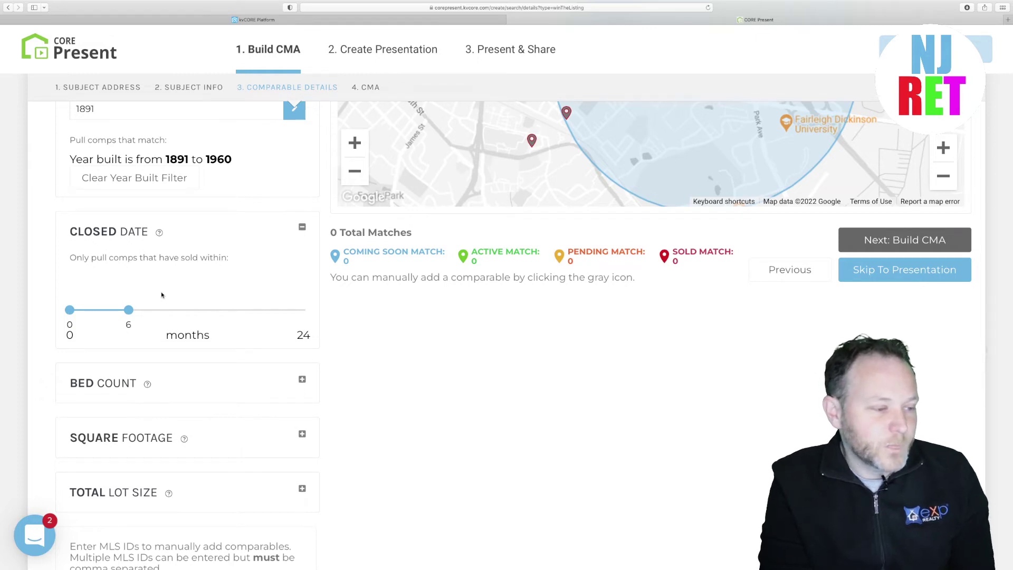
scroll(162, 295, down, 3)
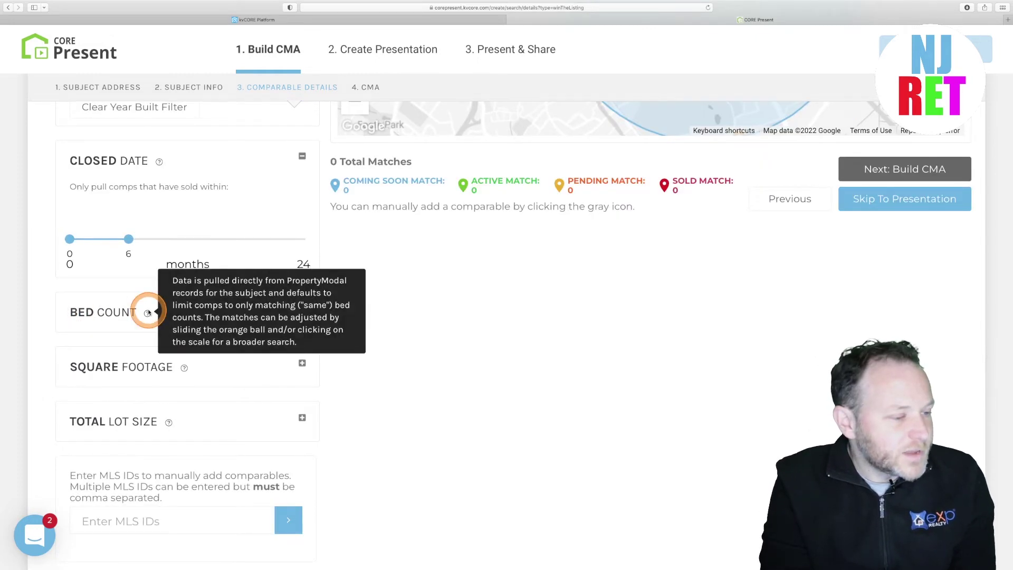
Widen the Bed Count filter to match 3–4 bedrooms.
click(302, 308)
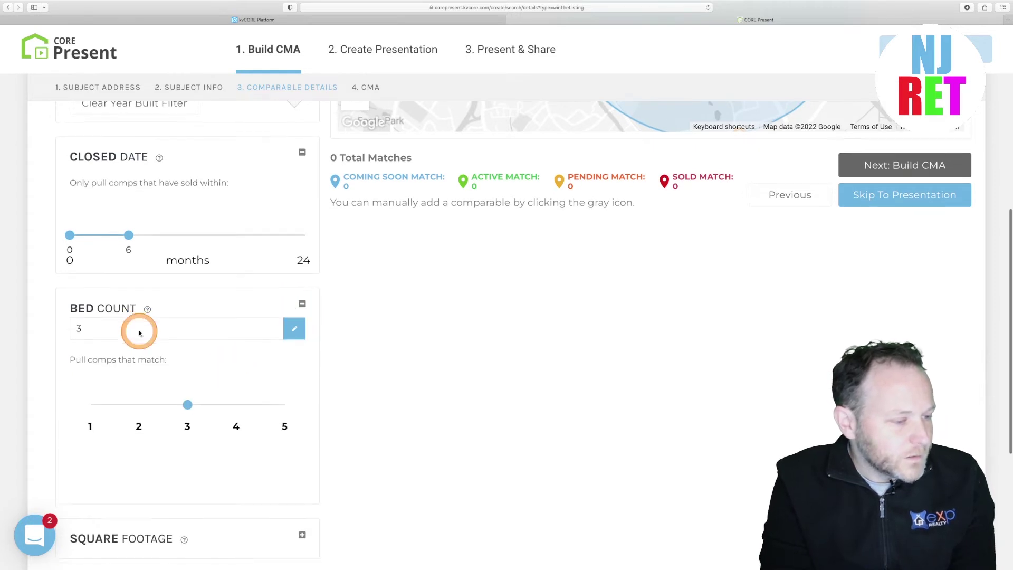
scroll(136, 328, down, 2)
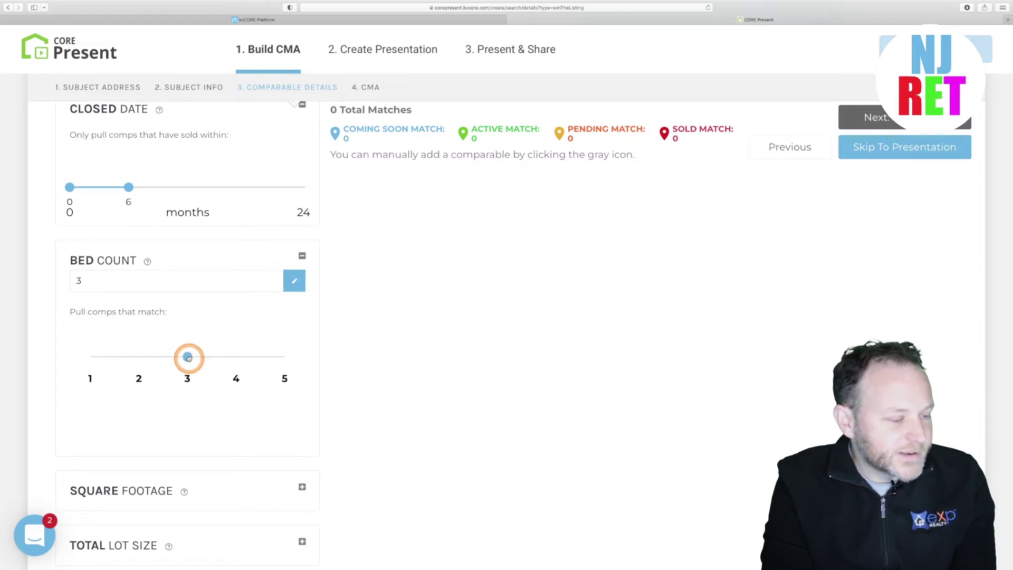
drag(221, 361, 242, 361)
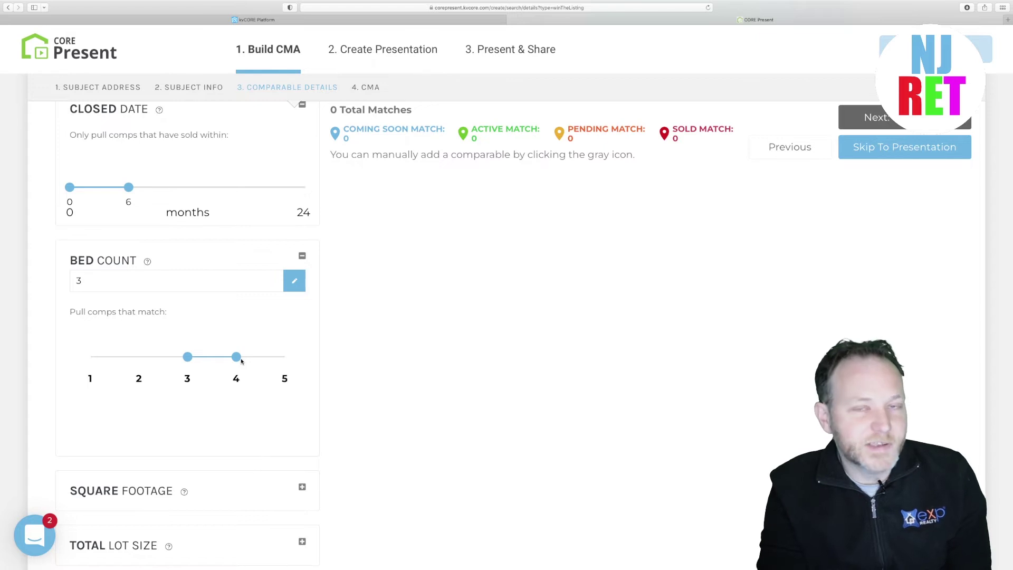
In the Square Footage filter, include listings with no listed square footage.
scroll(240, 359, down, 5)
click(301, 348)
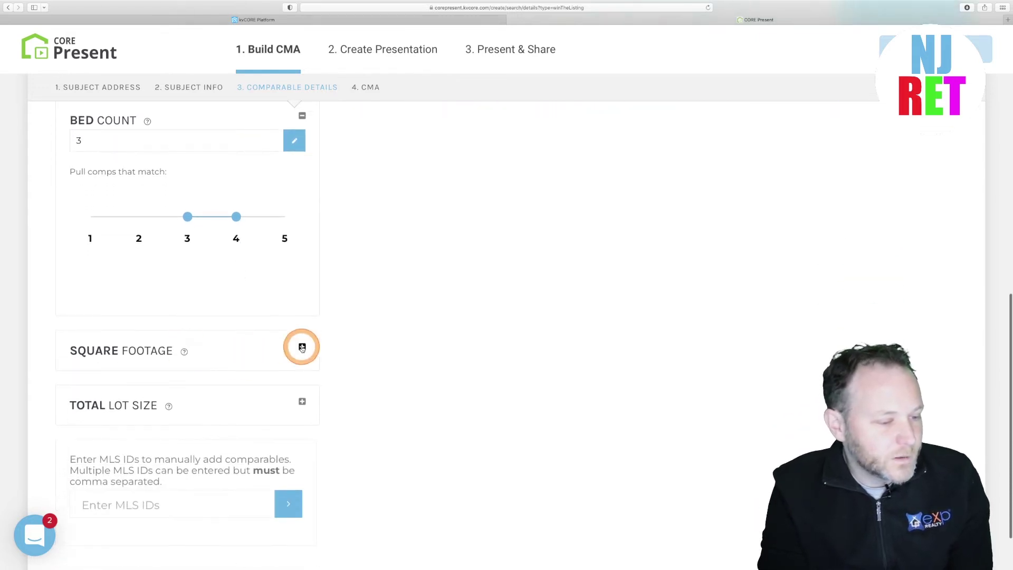
click(302, 348)
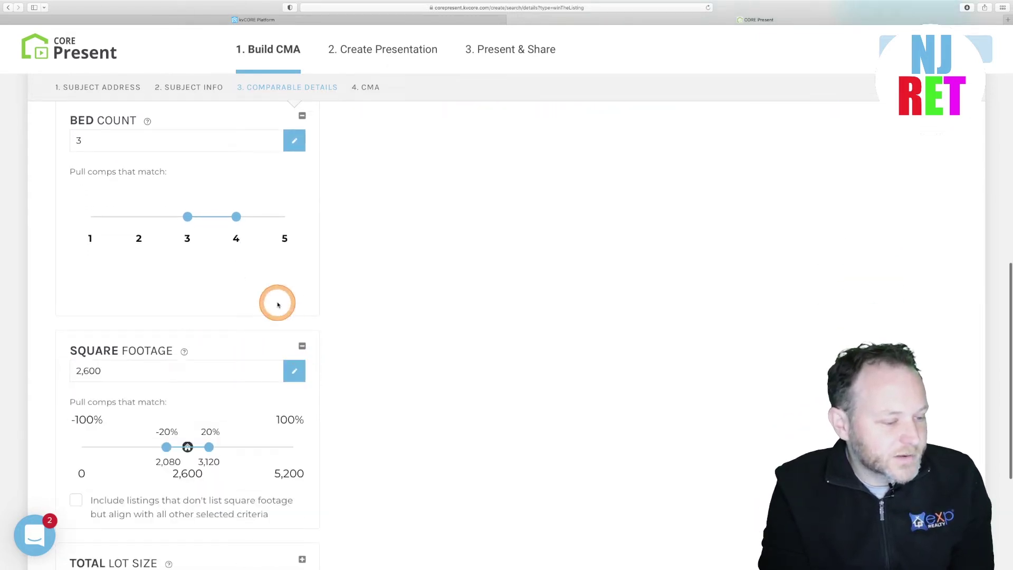
scroll(278, 301, down, 2)
scroll(278, 305, down, 4)
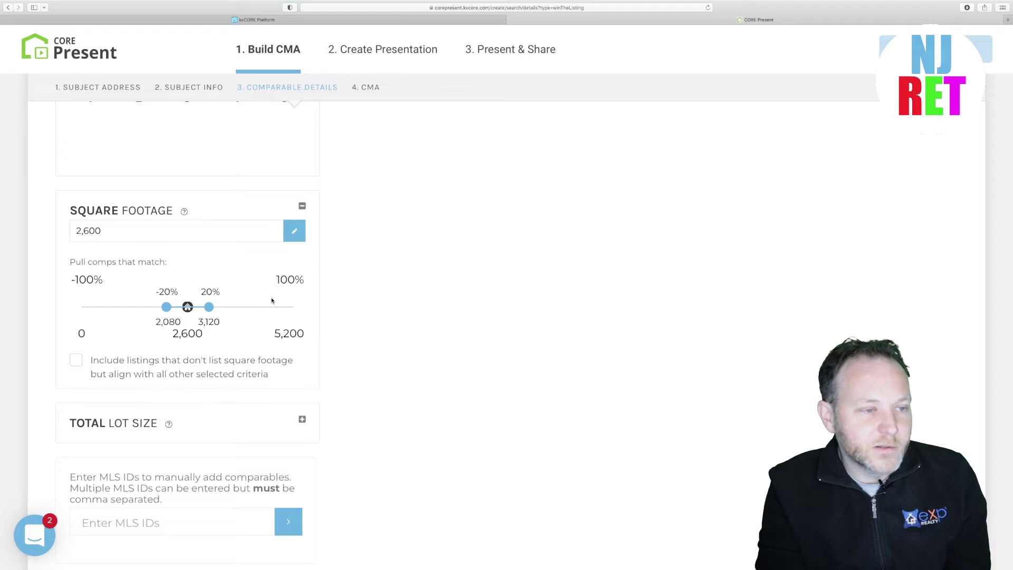
click(272, 300)
click(389, 280)
click(411, 274)
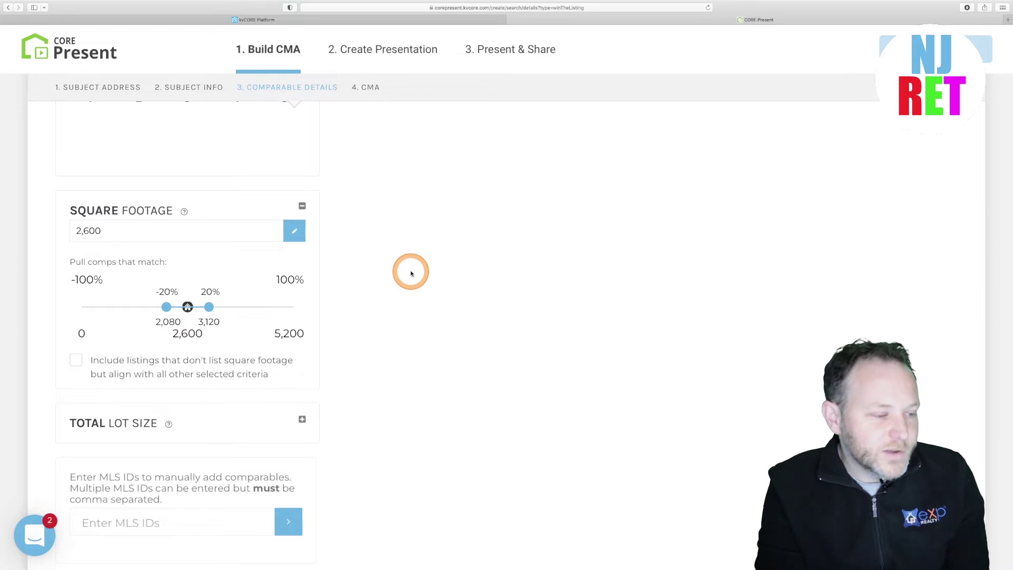
click(76, 361)
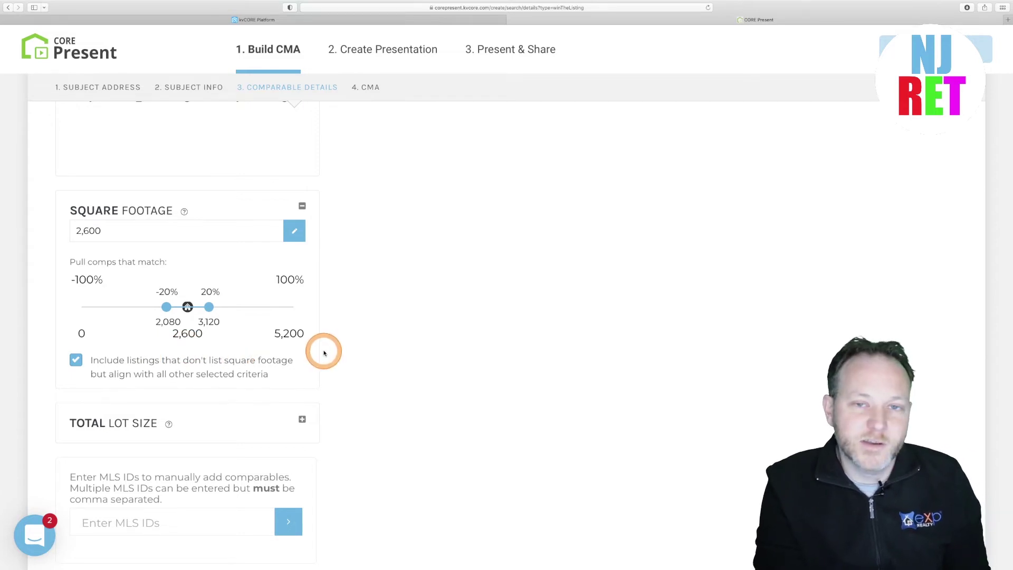
Show the Total Lot Size range in acres, 0 to 1.28.
scroll(324, 353, down, 3)
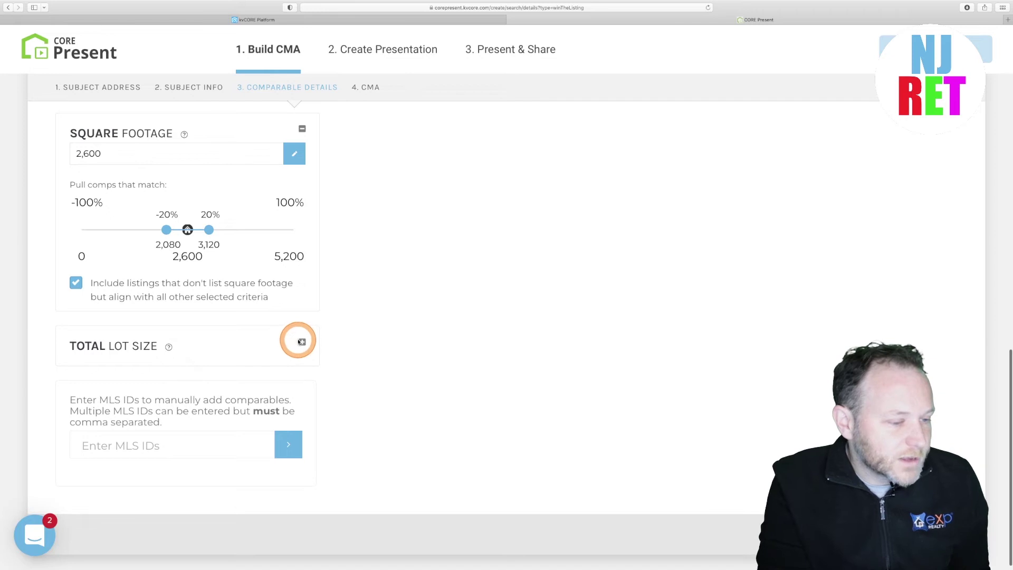
click(302, 342)
scroll(264, 345, down, 1)
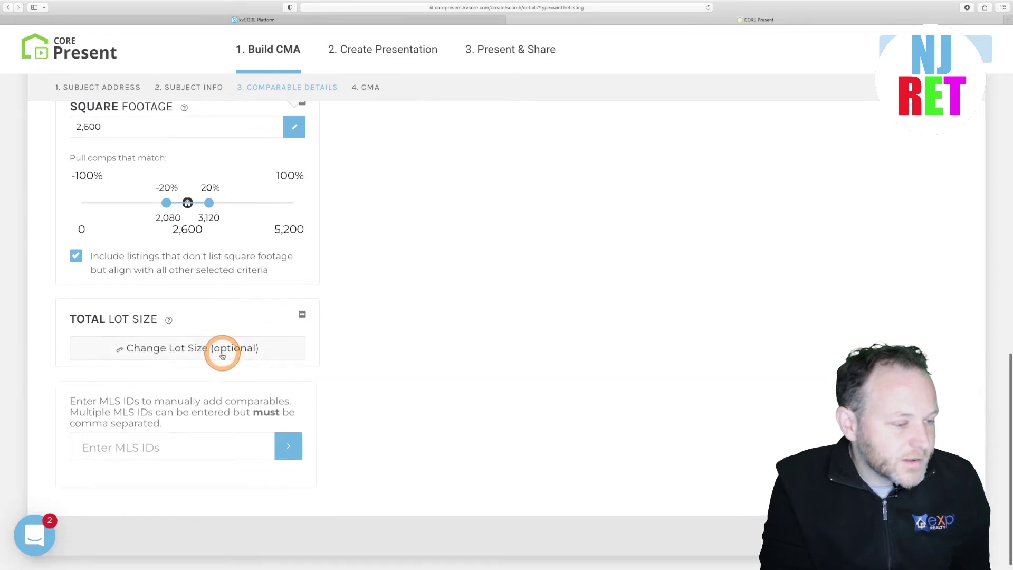
click(196, 348)
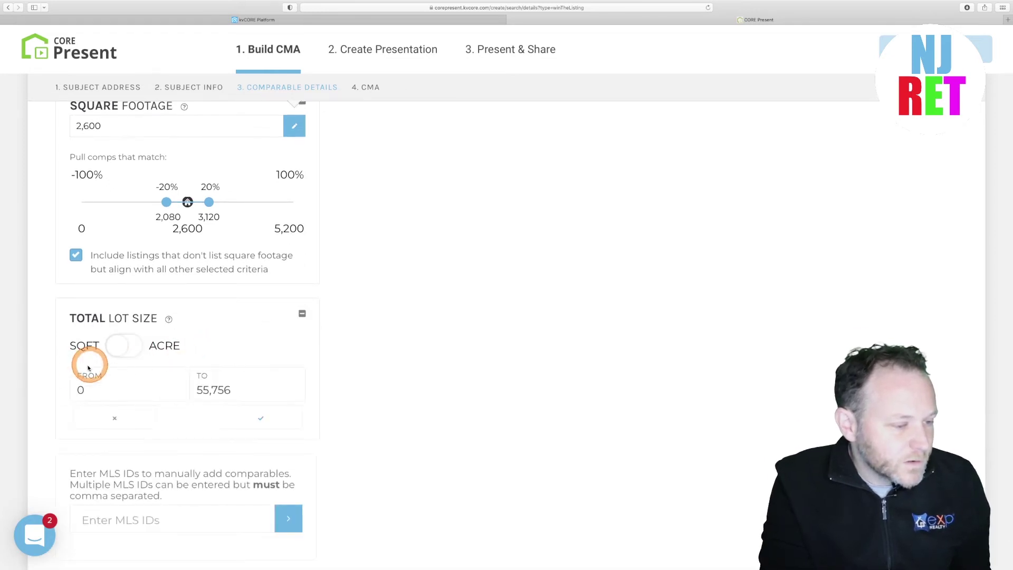
click(114, 351)
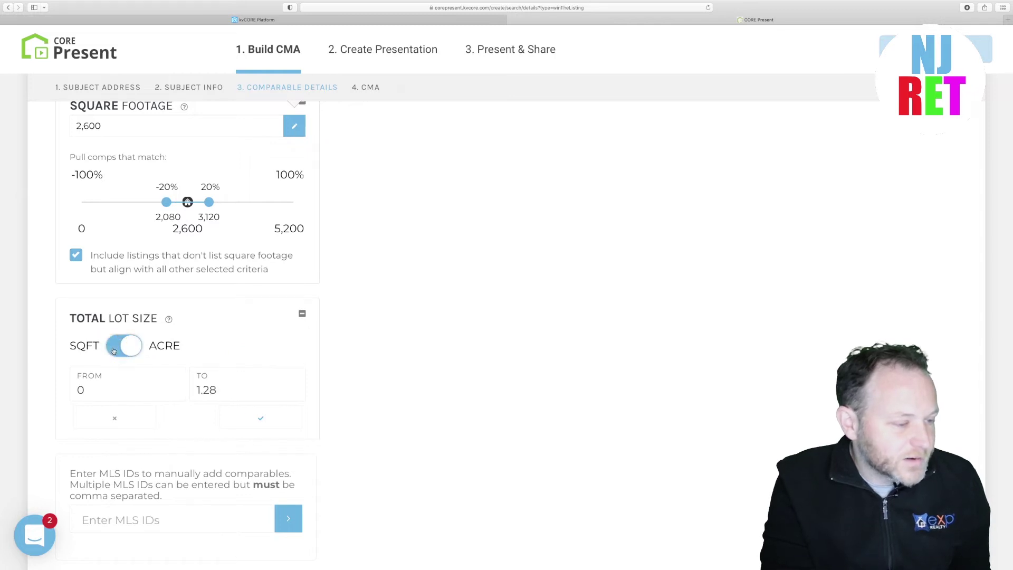
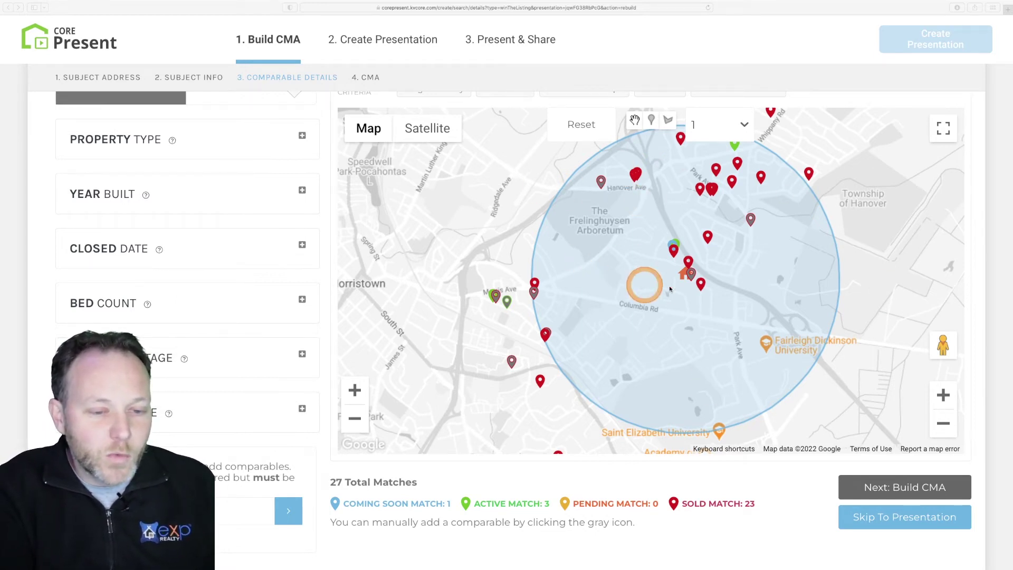
click(942, 398)
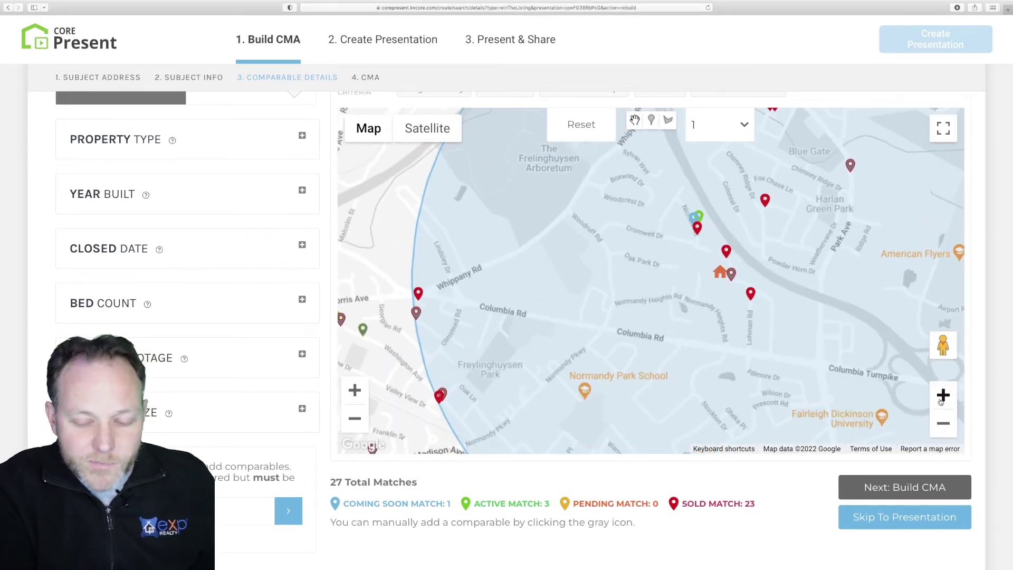
click(942, 397)
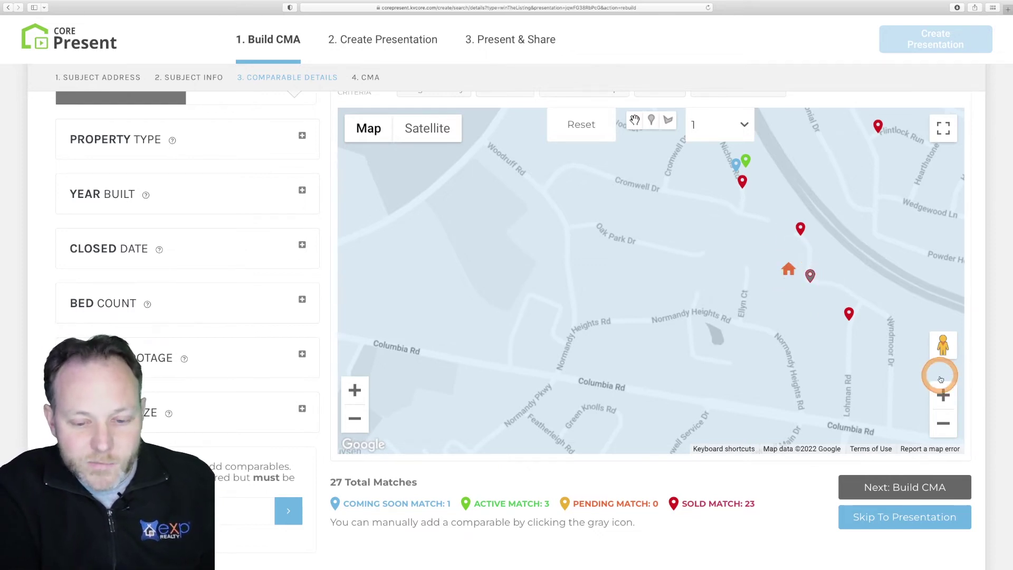
click(944, 420)
click(944, 421)
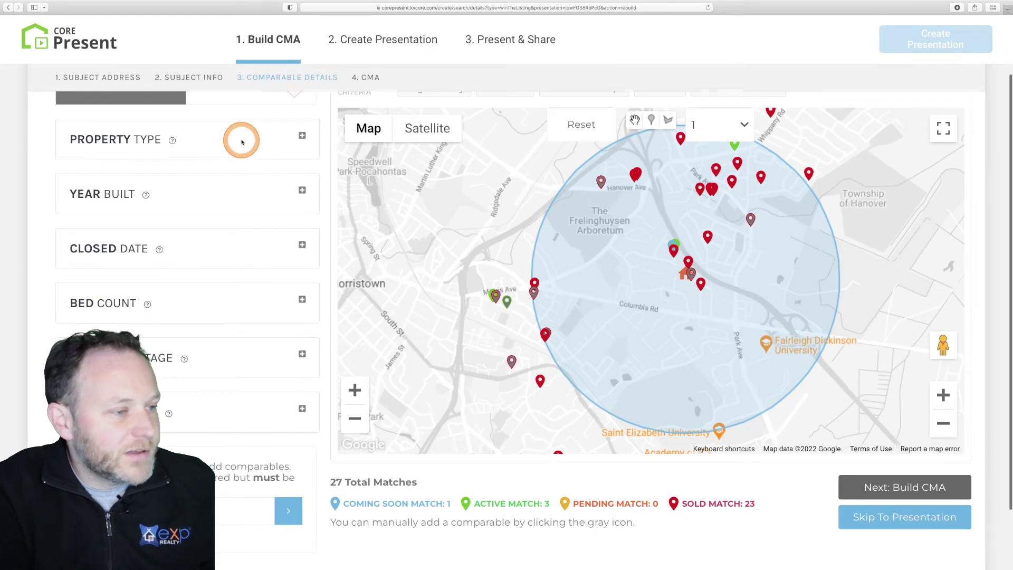
scroll(243, 140, up, 3)
scroll(243, 142, down, 3)
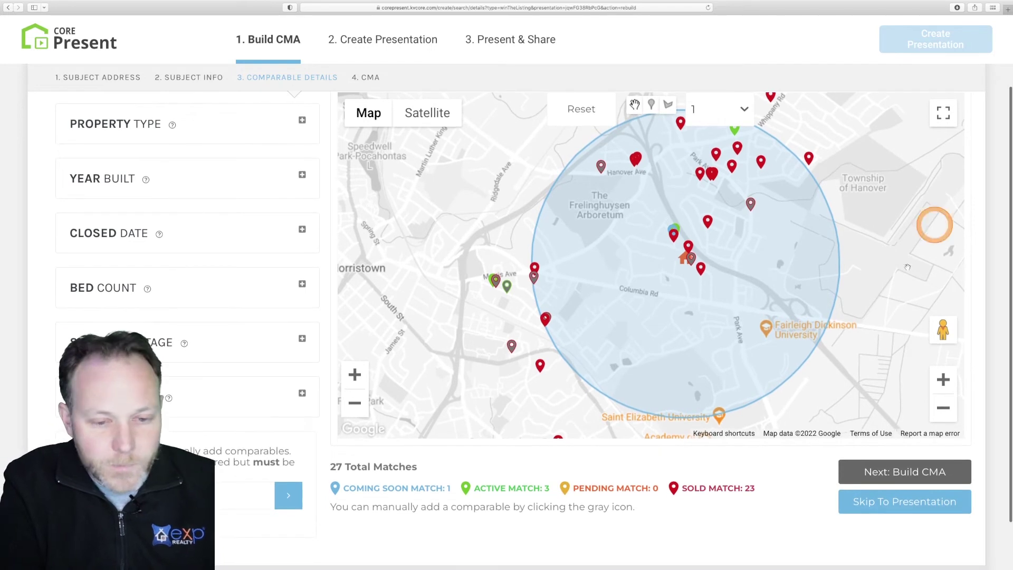
drag(780, 221, 781, 278)
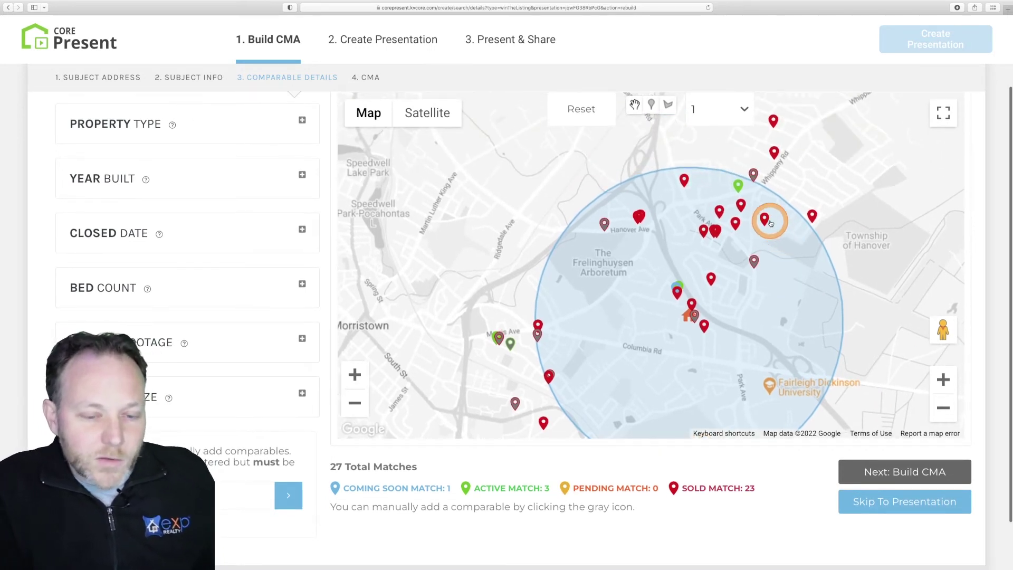
Review the $620,000 sold comp's full details, then close its details and summary.
click(712, 278)
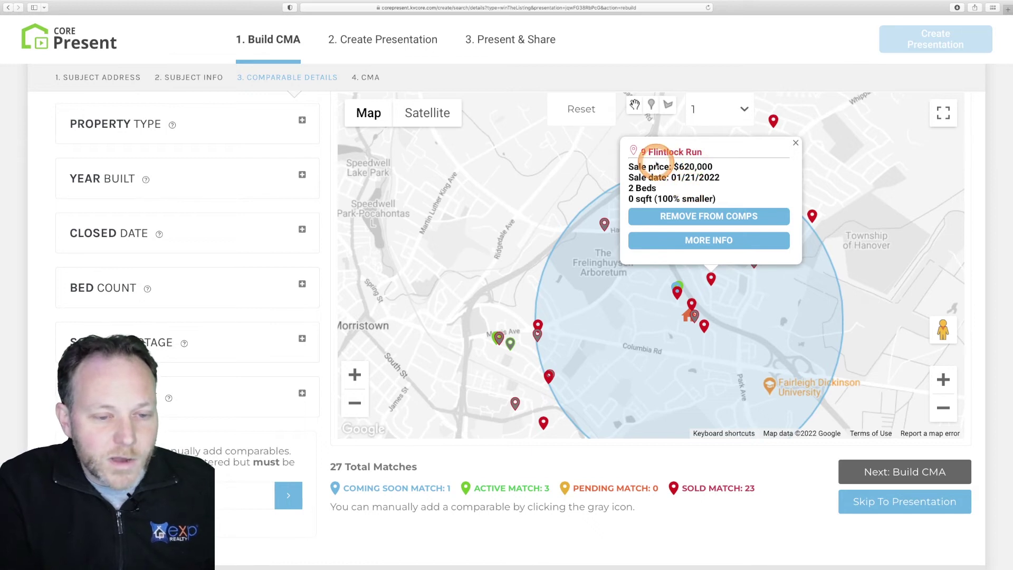
click(702, 242)
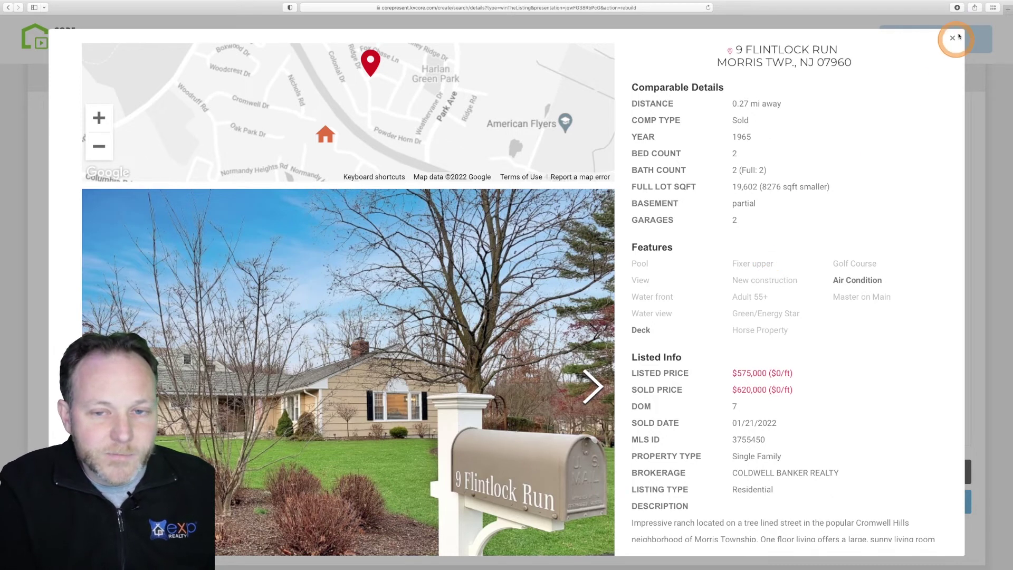
click(953, 39)
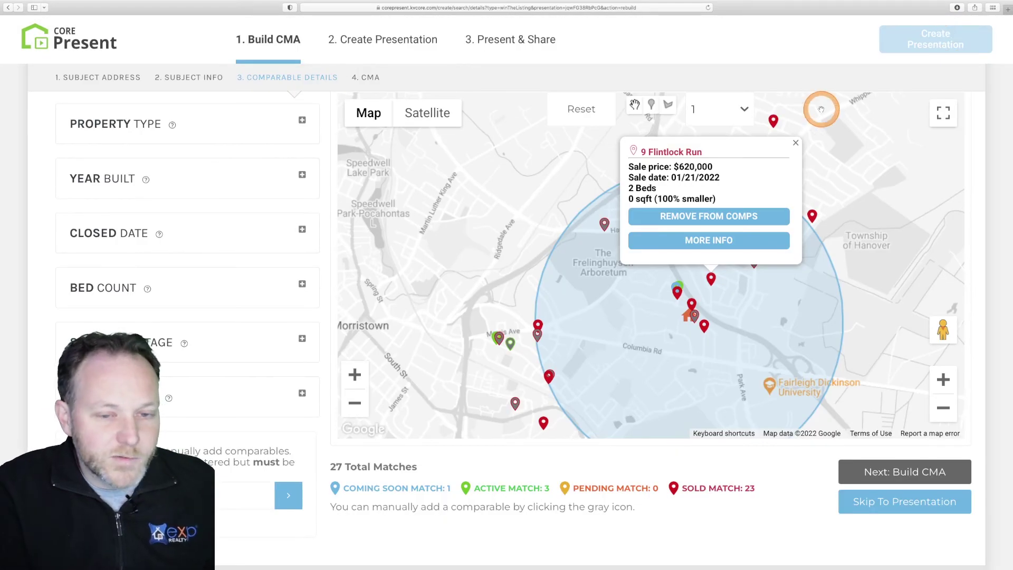
click(796, 143)
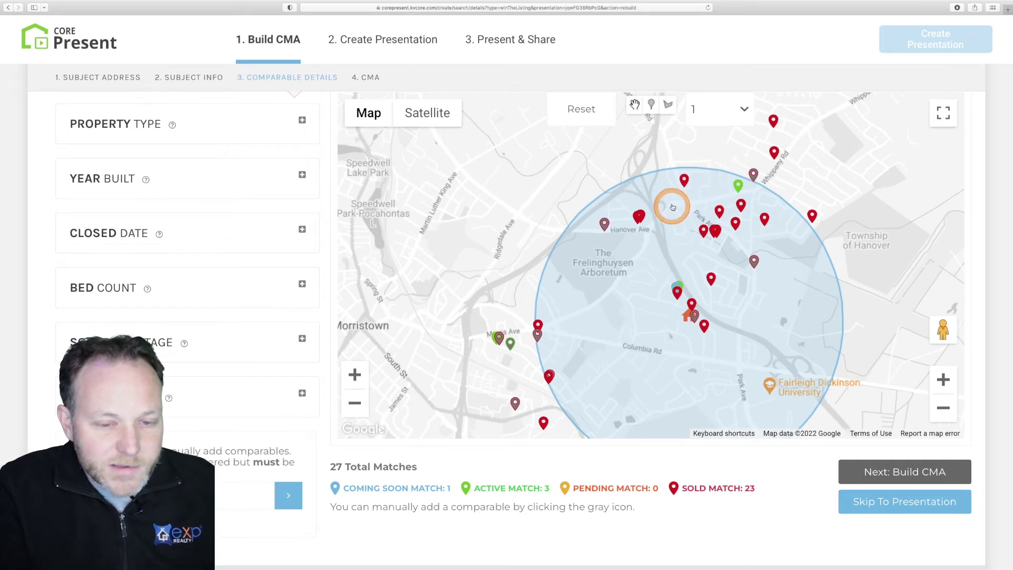
Open the $890,000 comp's full details, select its town and zip line, and close them.
click(764, 218)
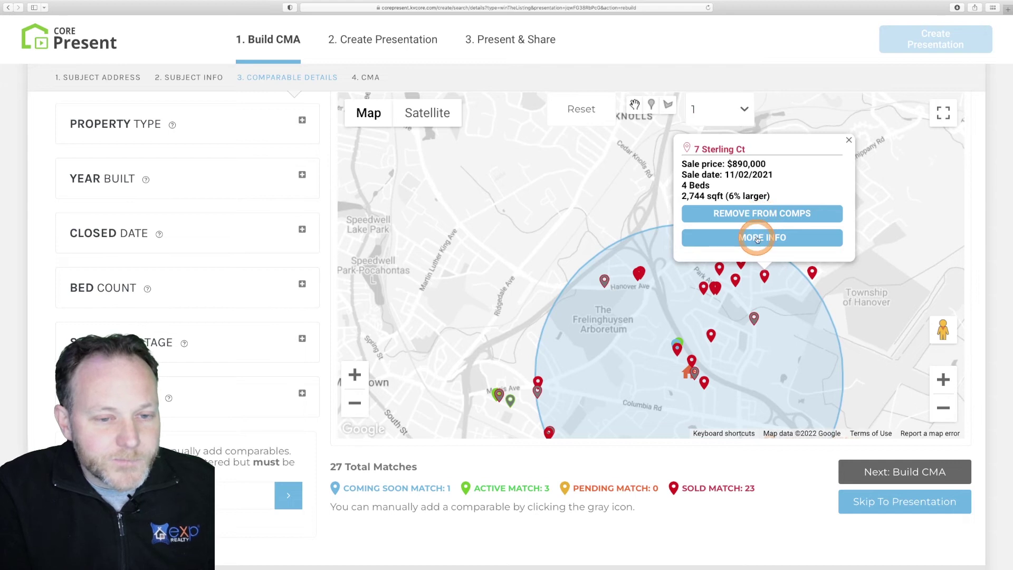
click(757, 238)
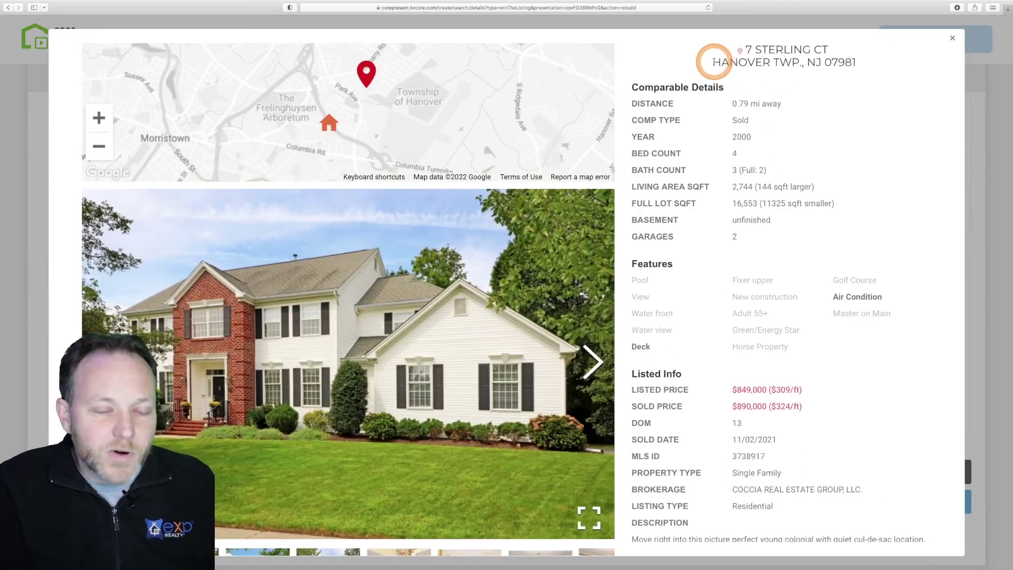
drag(713, 62, 865, 63)
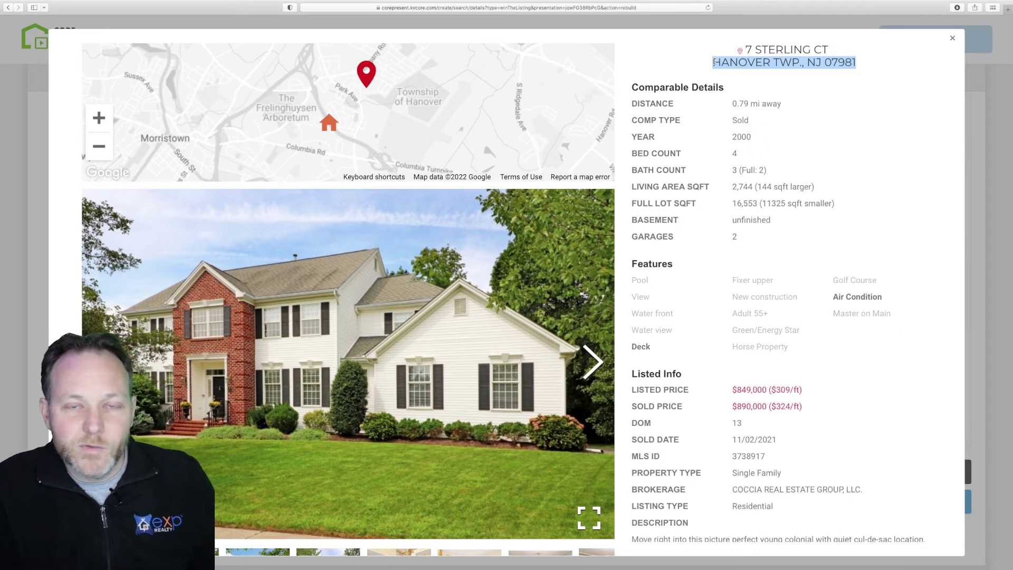
click(958, 37)
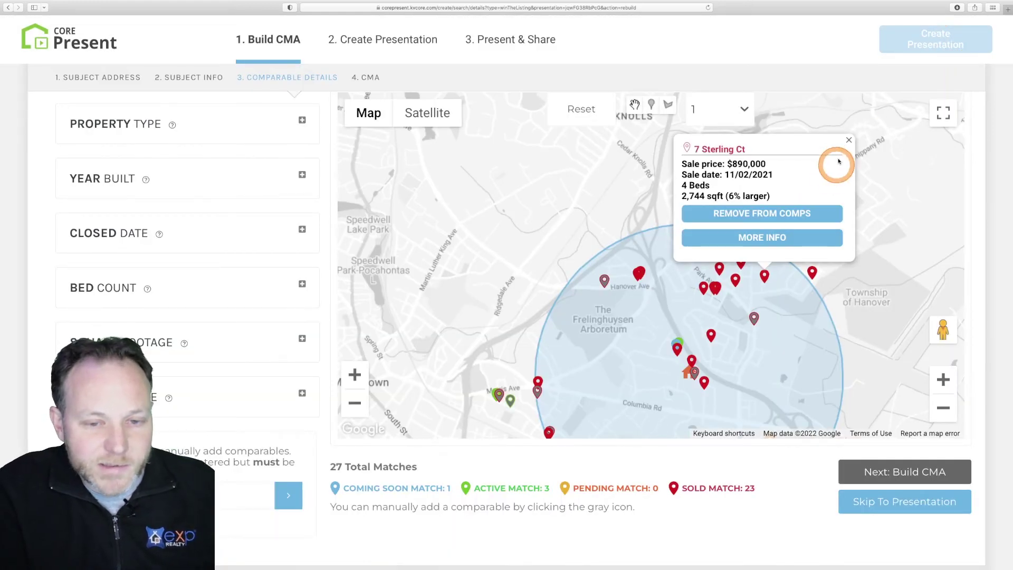
Close the $890,000 summary and look over the $469,000 sold comp's full details.
click(848, 141)
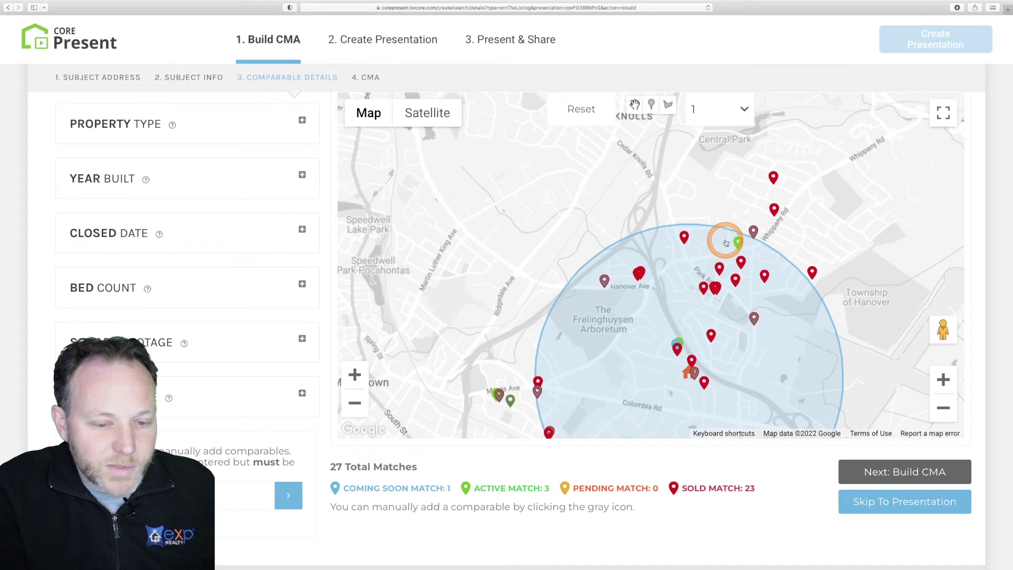
click(685, 239)
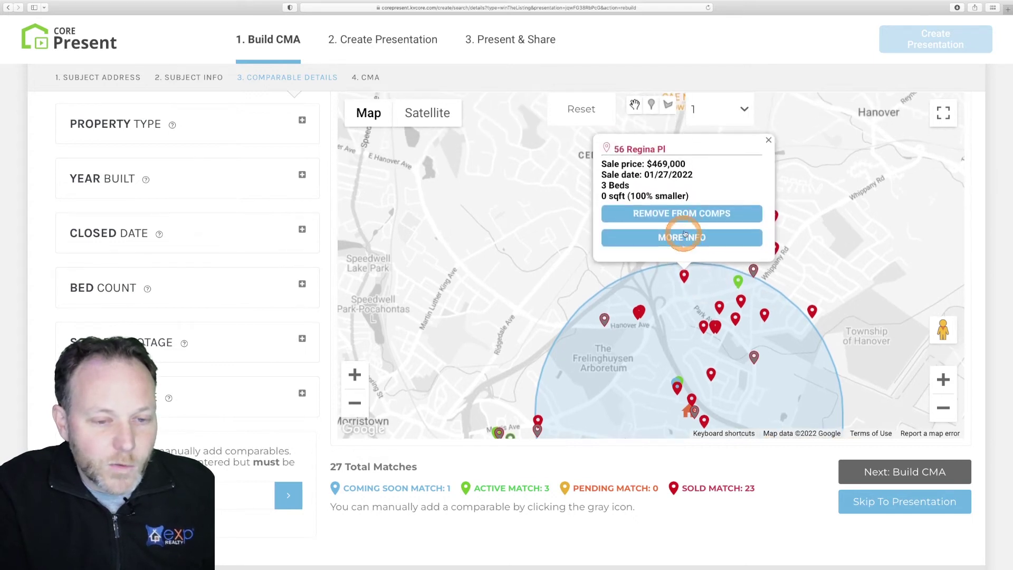
click(688, 237)
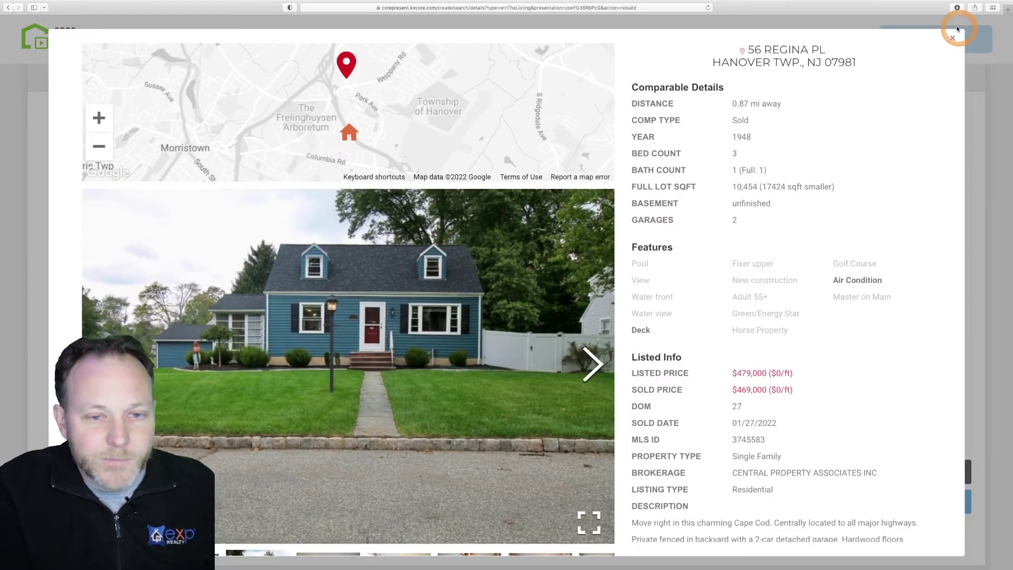
click(954, 38)
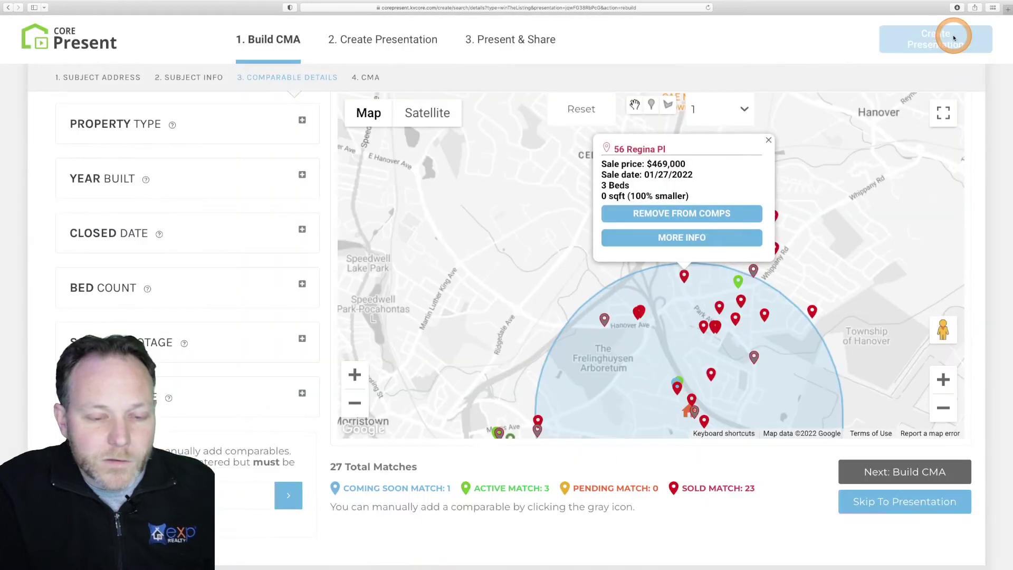
Check the search radius choices, keep 1 mile, and close the $469,000 comp's summary.
click(745, 110)
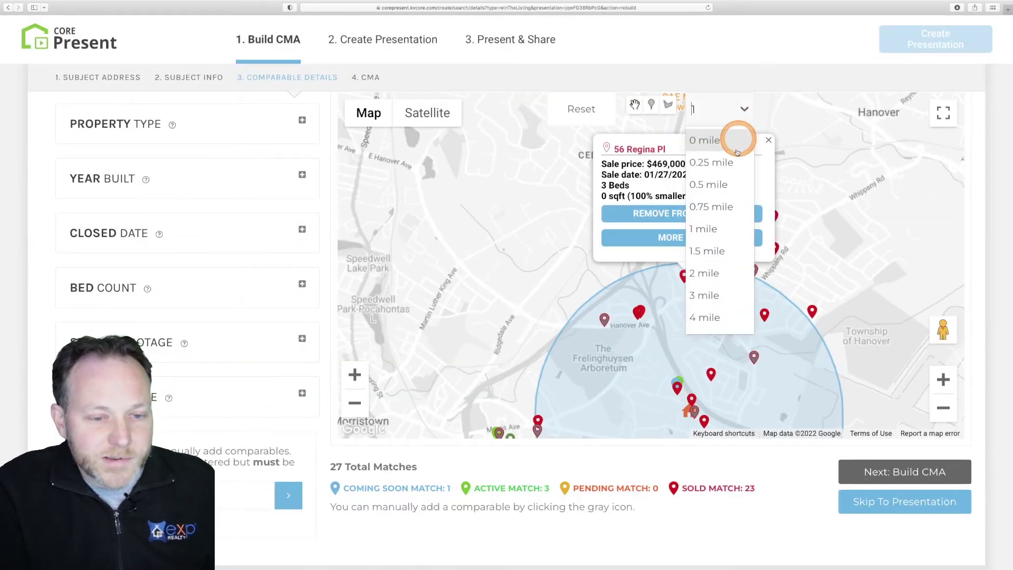
click(745, 109)
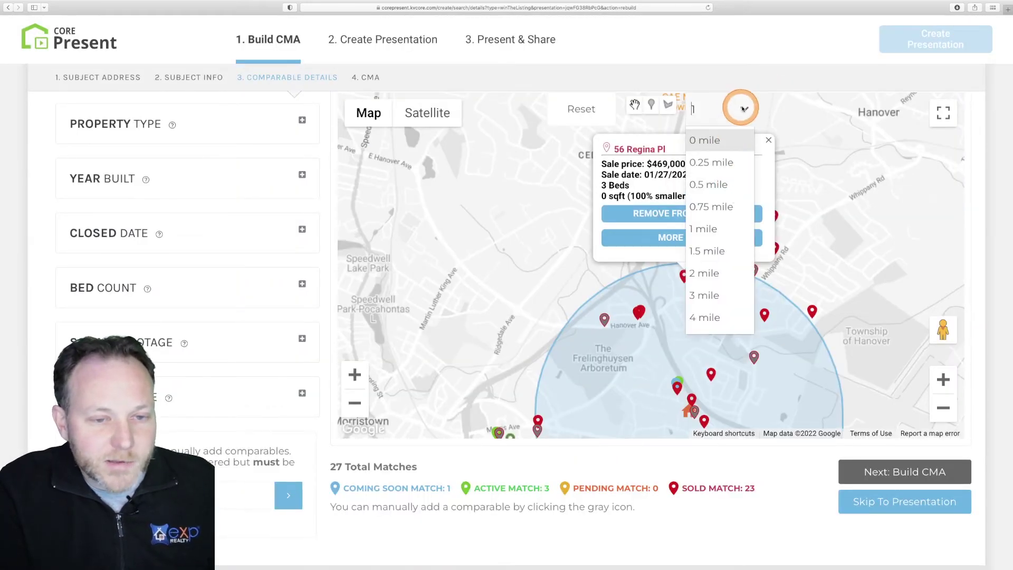
click(767, 141)
click(768, 140)
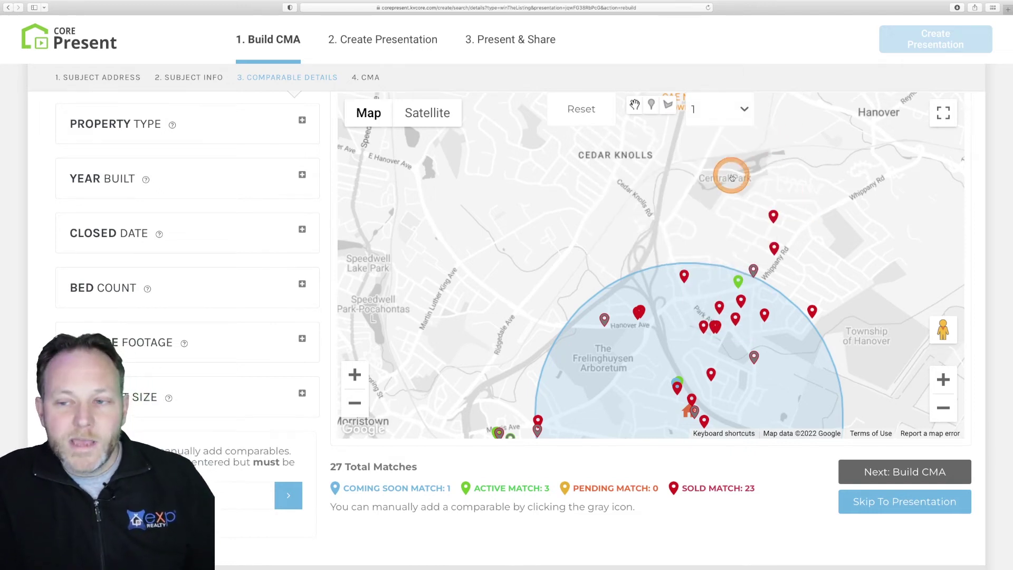
Switch from the radius circle to a drawn polygon, zoom in, and place corners toward Park Ave.
click(672, 105)
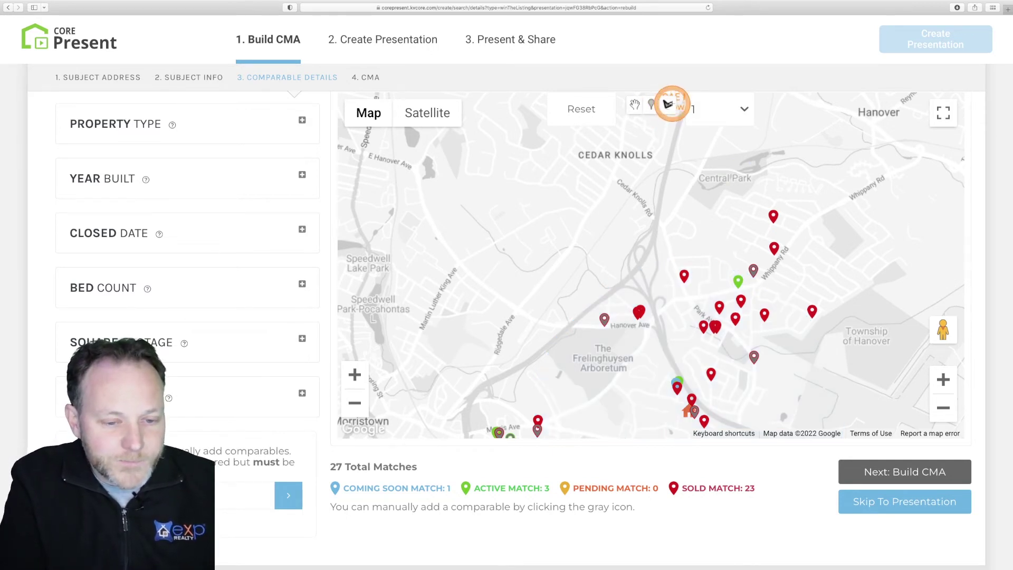
click(944, 380)
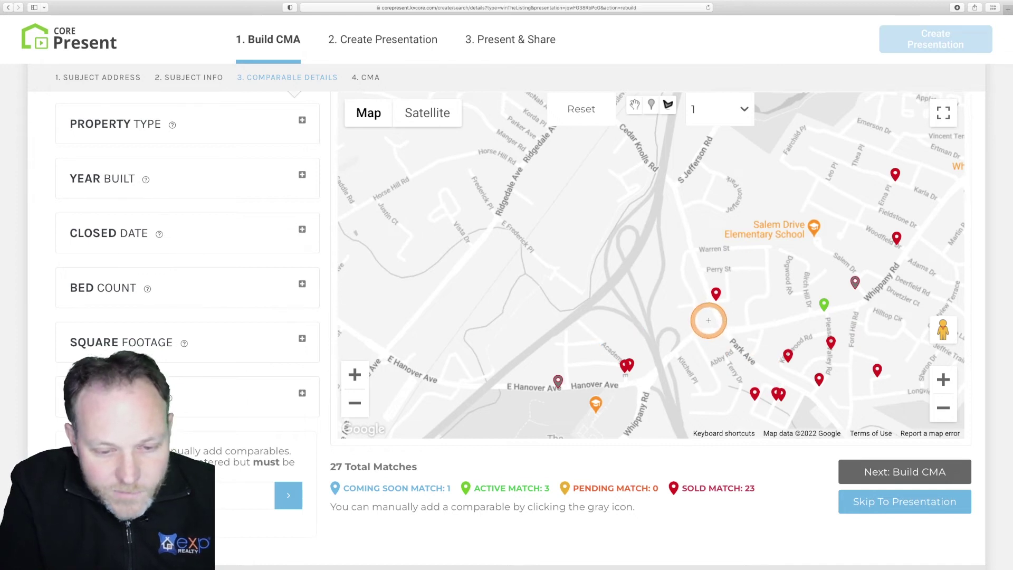
click(606, 324)
click(723, 323)
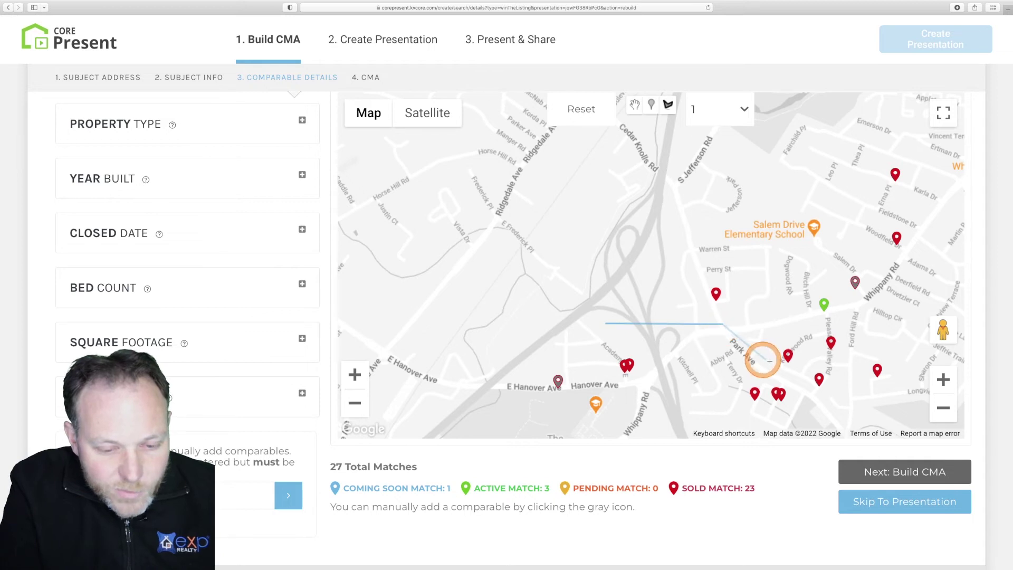
click(821, 406)
Zoom out and add corners along the southeast, Columbia Rd, west side and near Hanover Ave.
click(944, 408)
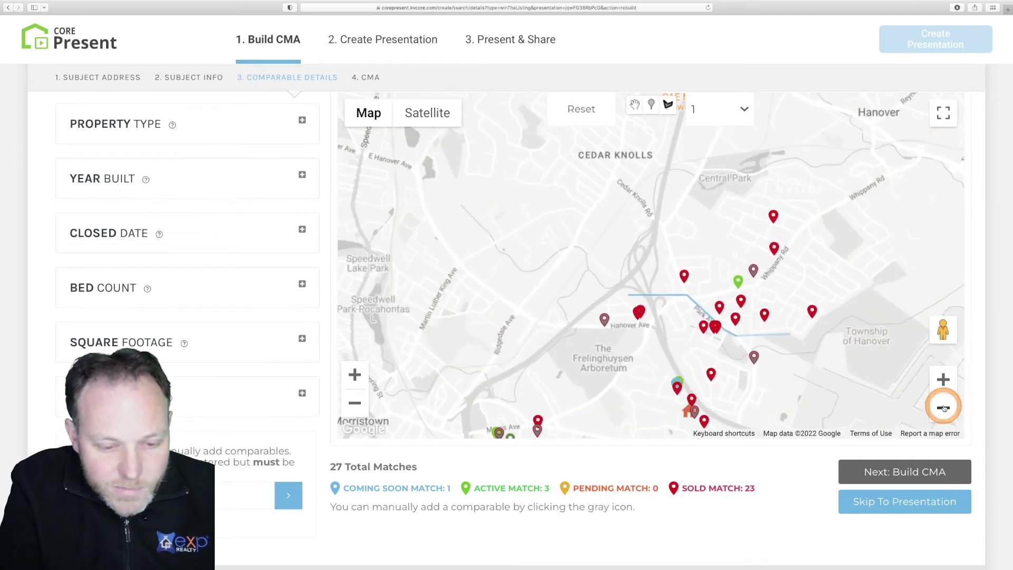
click(738, 371)
click(943, 408)
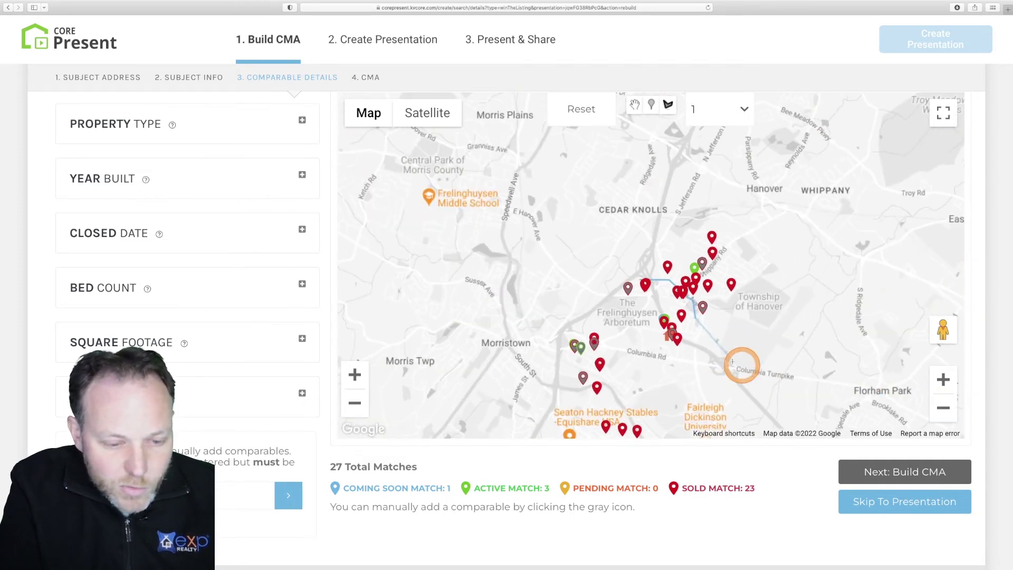
click(696, 358)
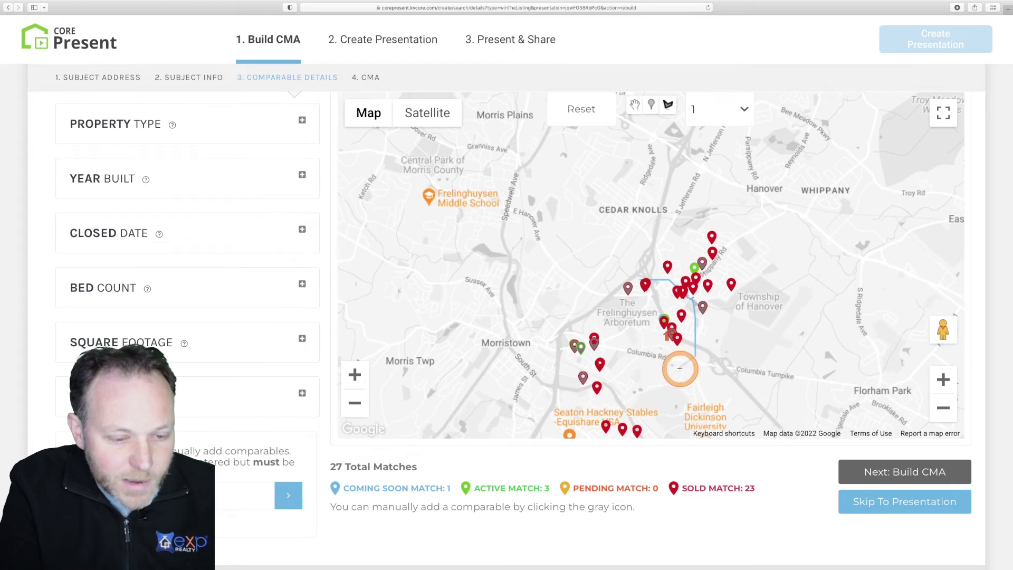
click(630, 362)
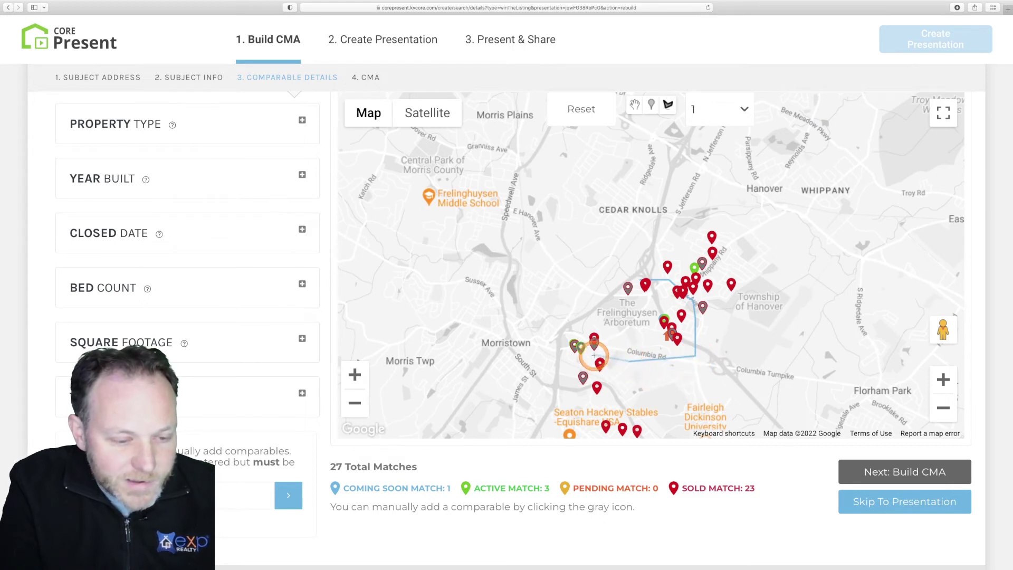
click(584, 339)
click(618, 297)
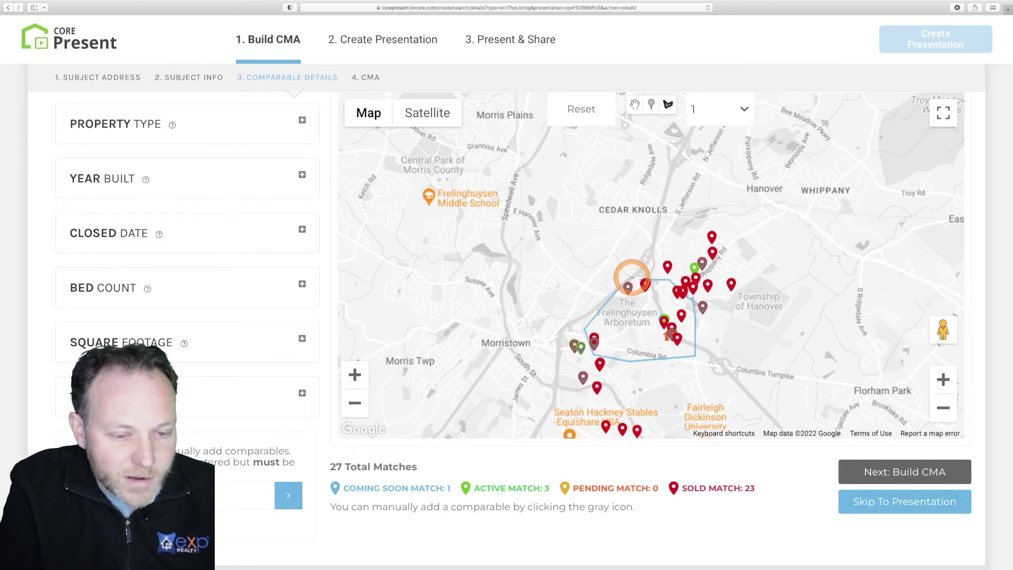
click(632, 278)
Close the polygon to cut matches to 12 and open the $715,000 comp's full details.
click(639, 282)
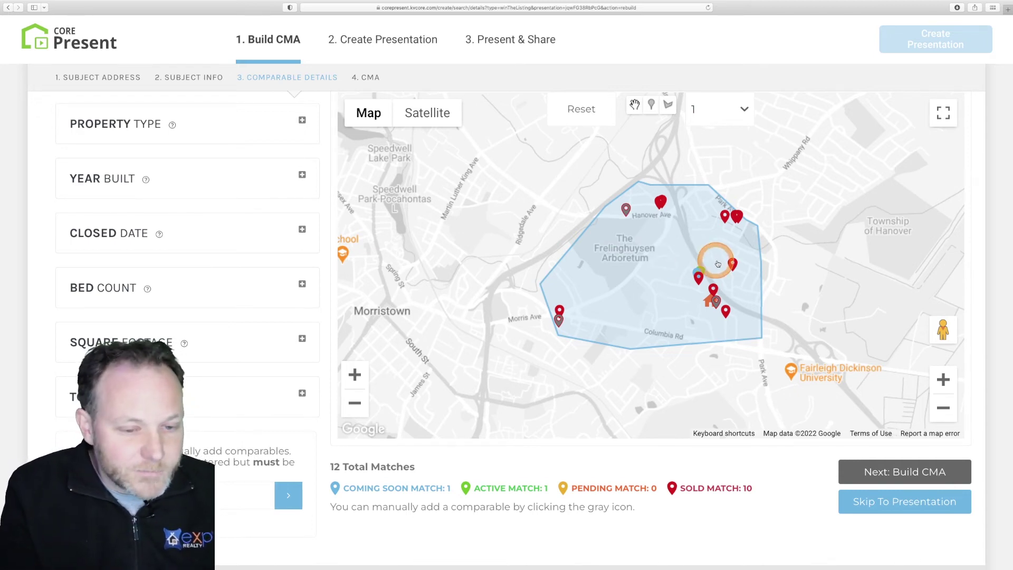
click(698, 278)
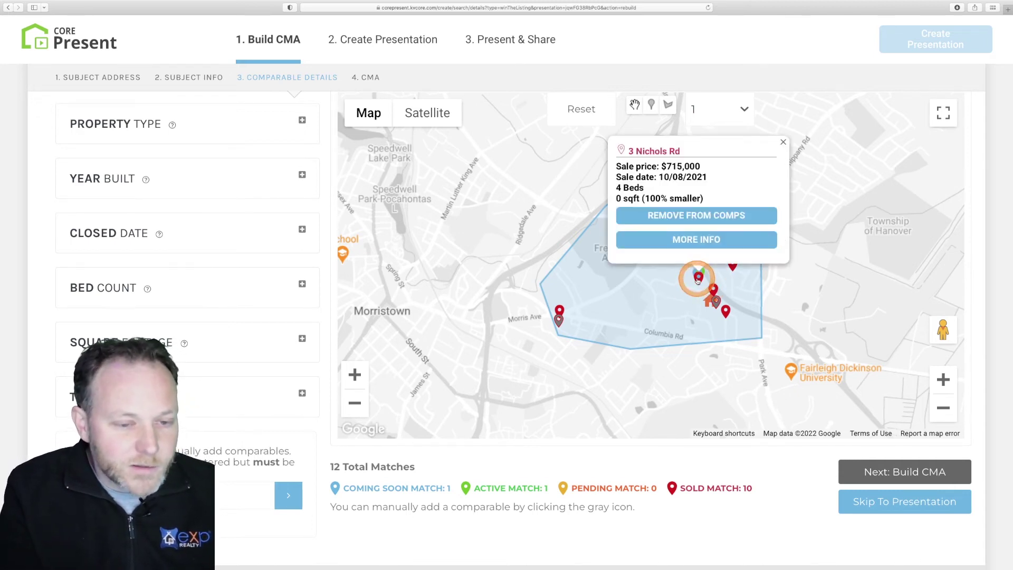
click(697, 239)
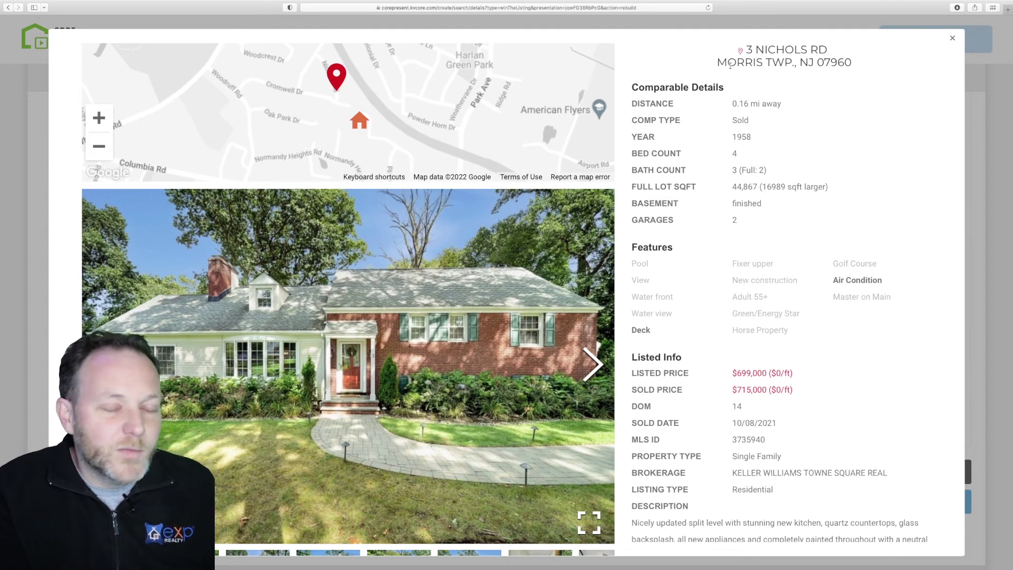
drag(719, 62, 860, 61)
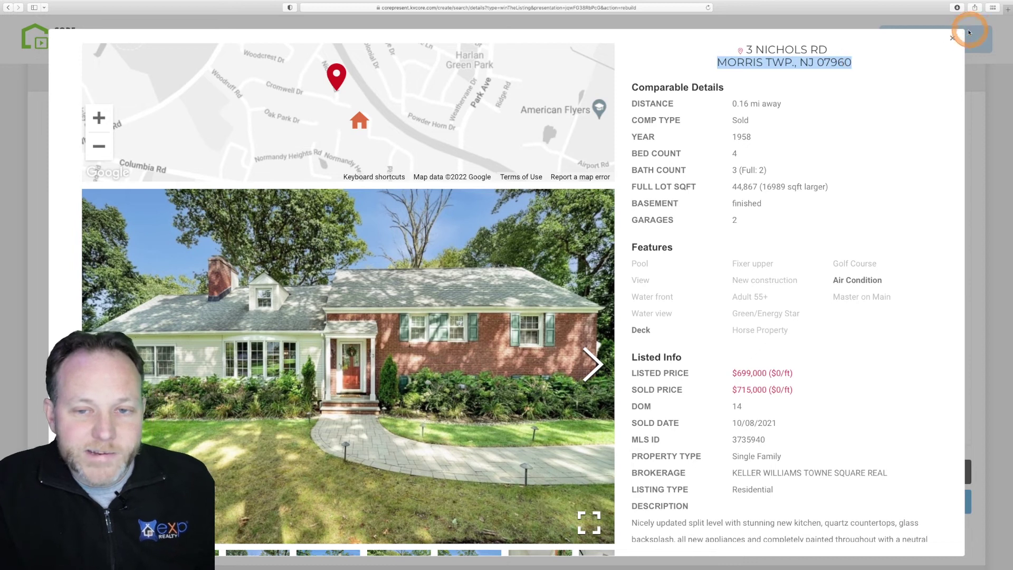
click(954, 39)
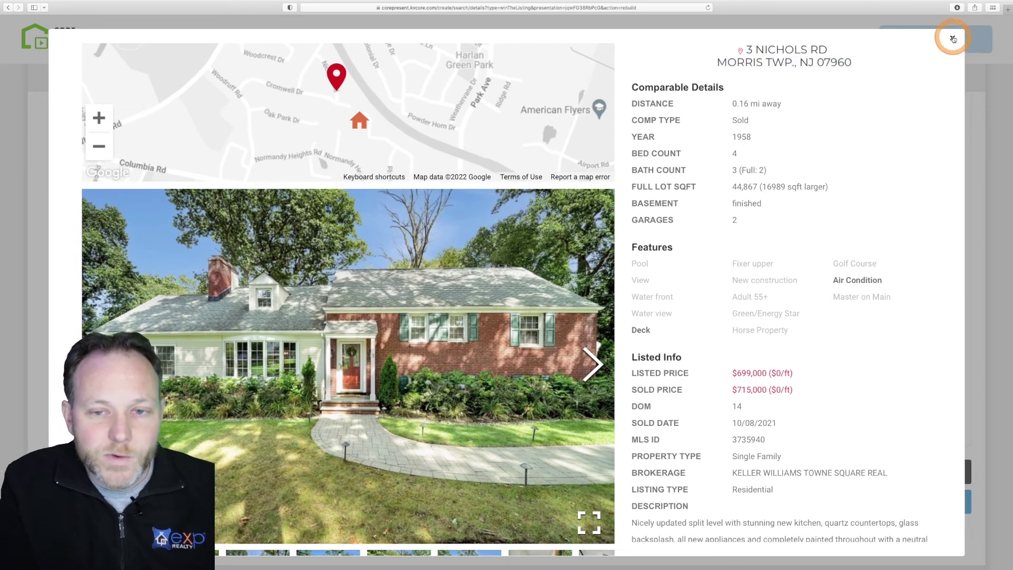
click(953, 39)
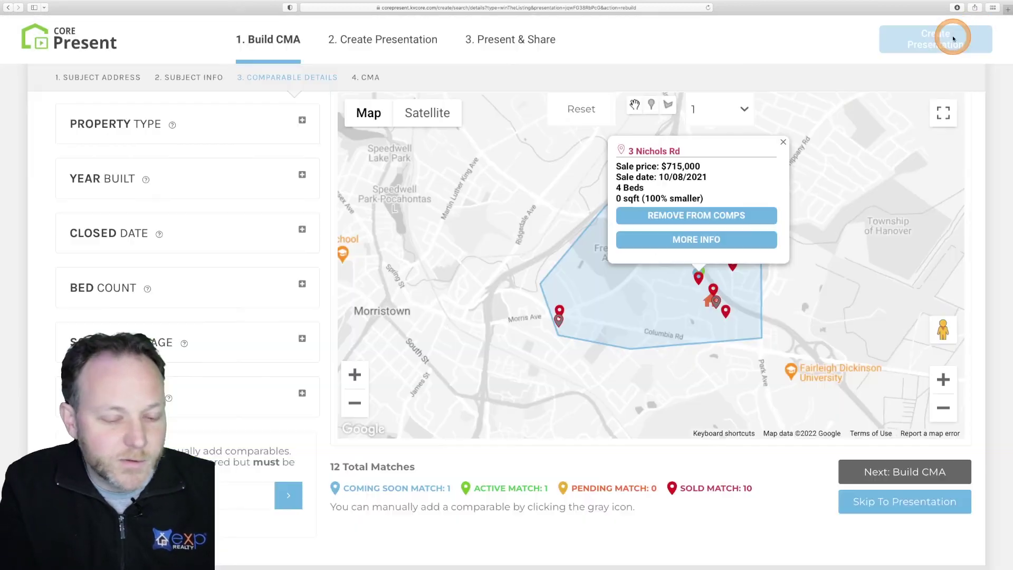
click(782, 142)
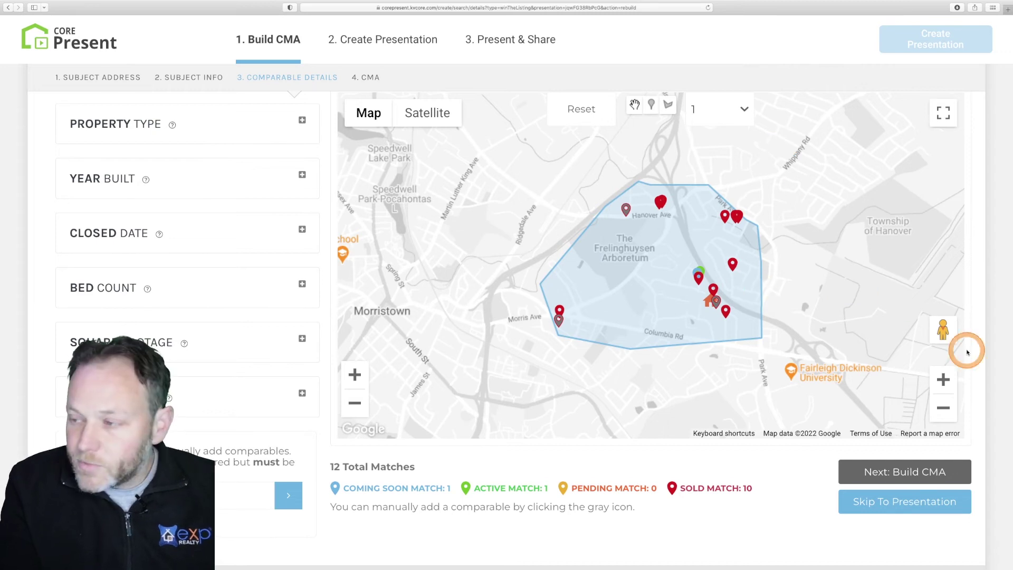
click(907, 470)
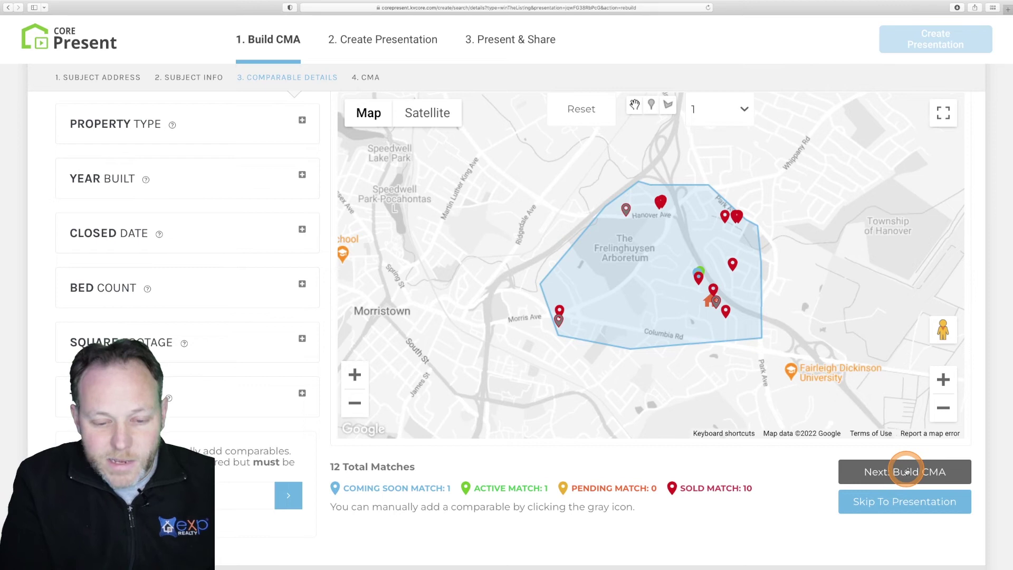
Build the CMA from the 11 comparables and scroll to its price chart.
click(907, 471)
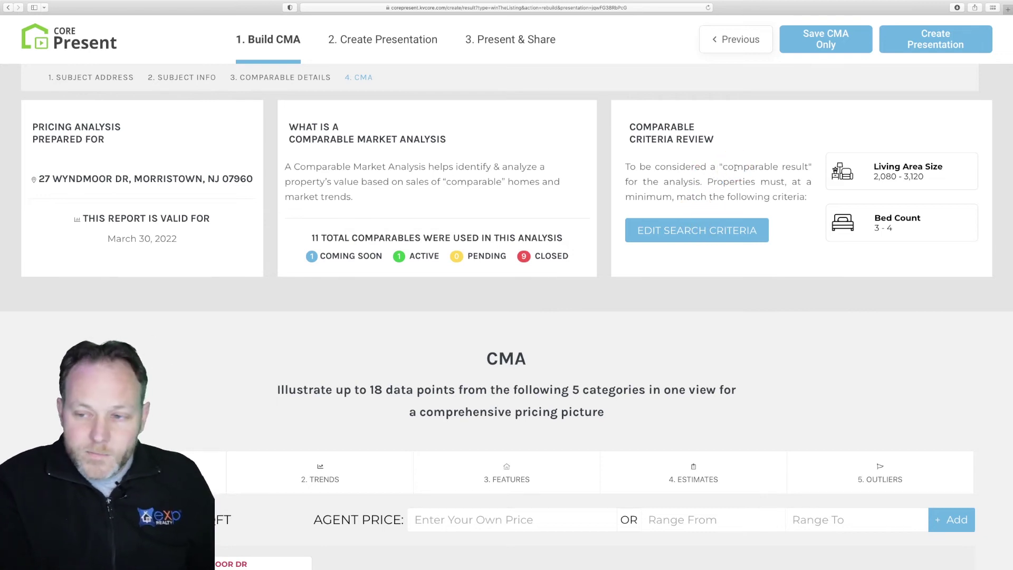
scroll(616, 302, down, 4)
scroll(616, 303, down, 4)
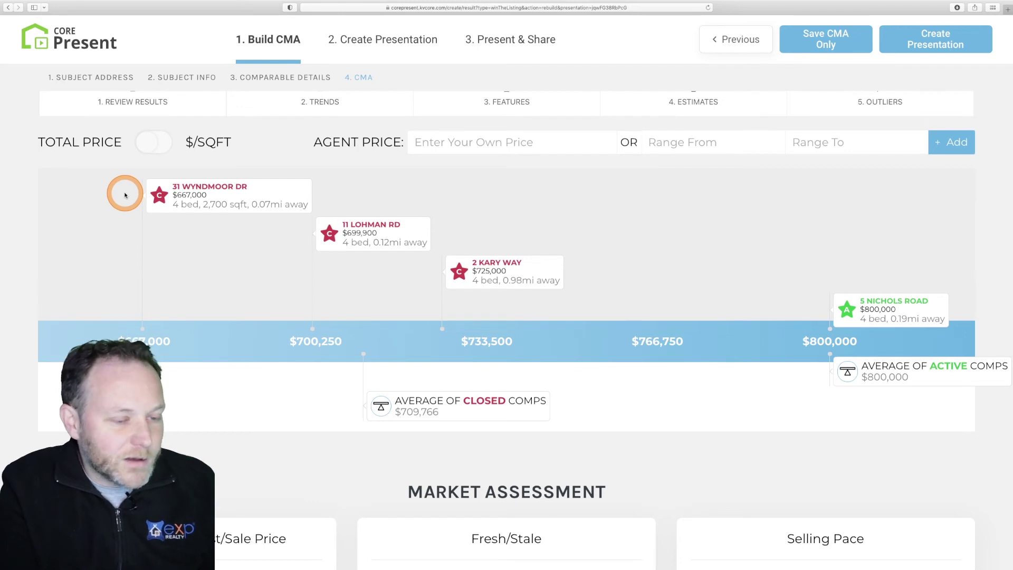
scroll(101, 294, down, 1)
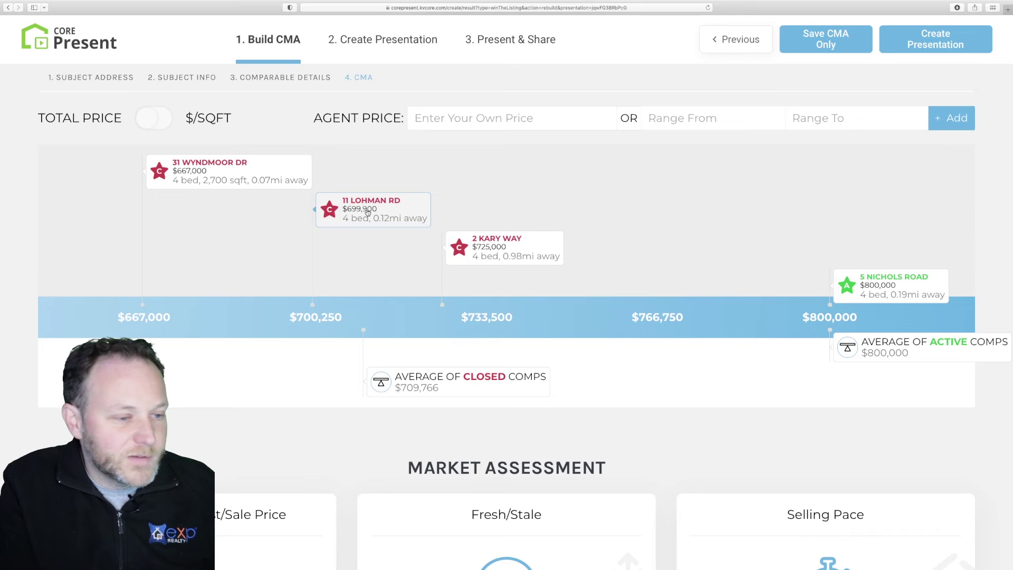
scroll(368, 211, down, 6)
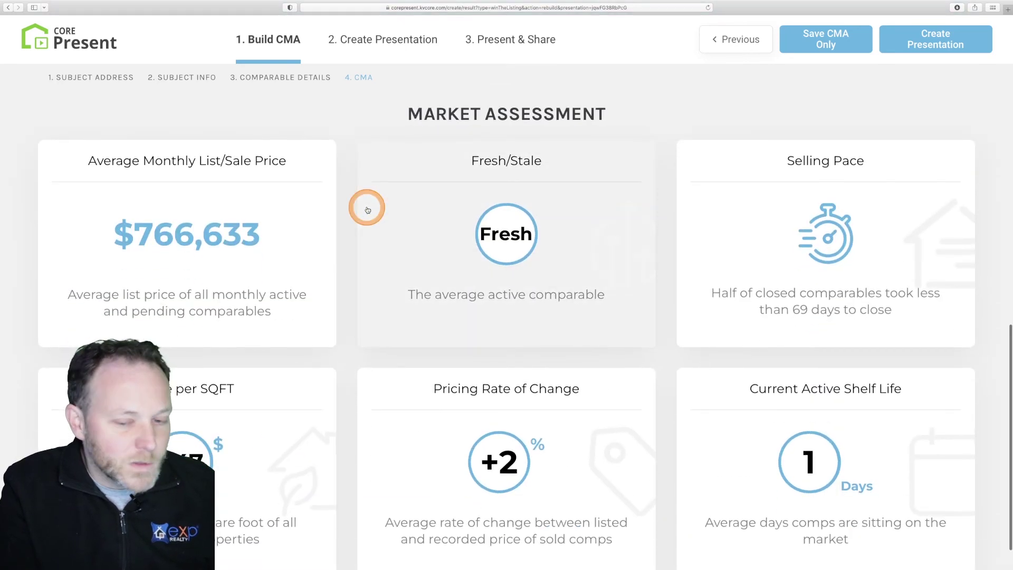
scroll(368, 210, down, 1)
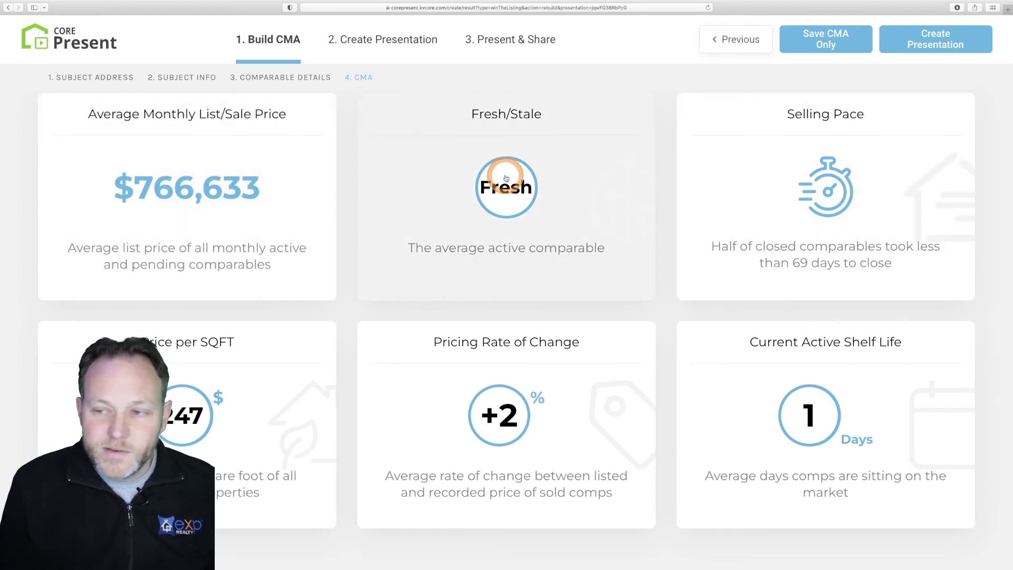
scroll(507, 178, up, 4)
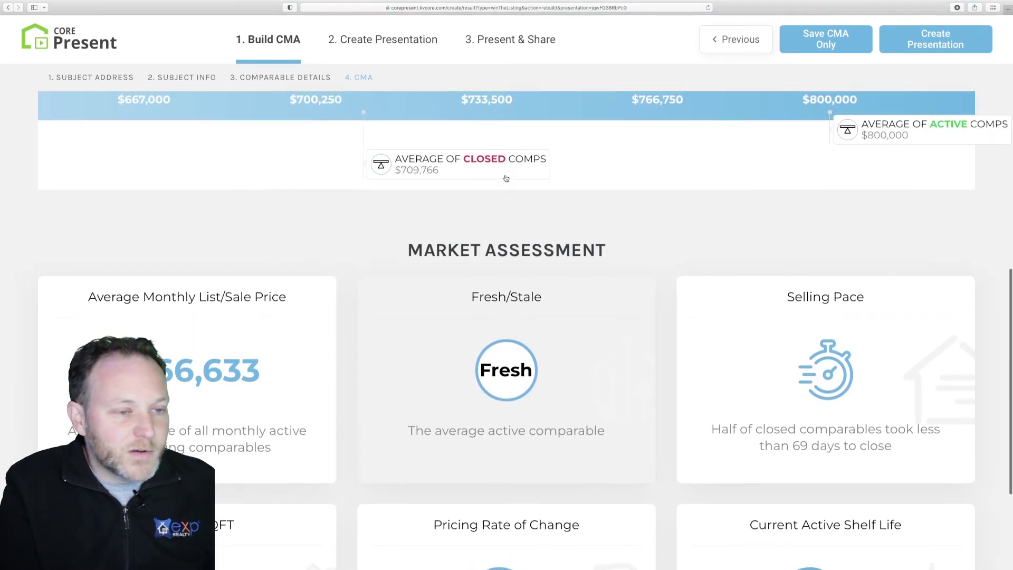
scroll(506, 179, up, 10)
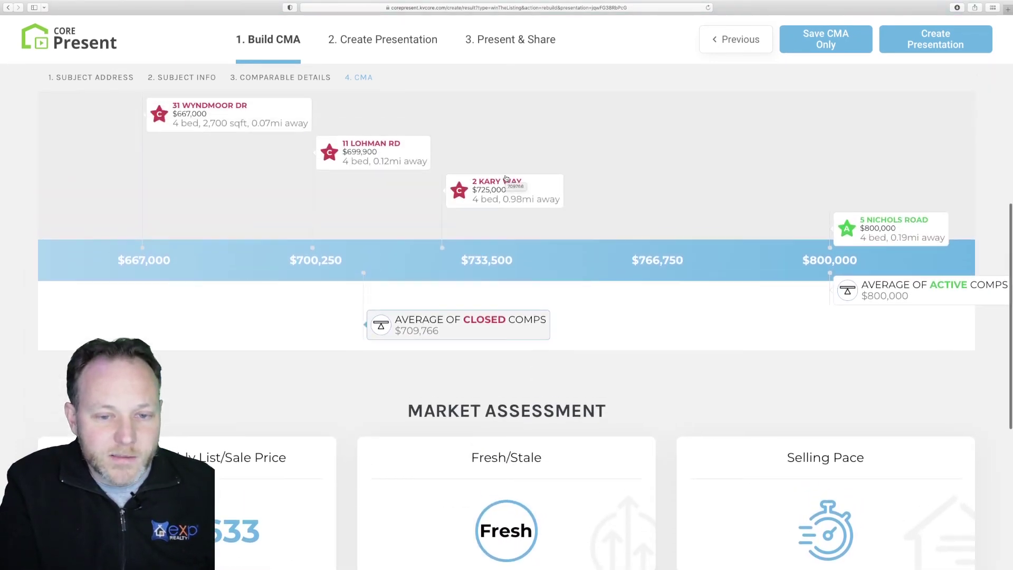
scroll(507, 178, down, 5)
scroll(506, 178, down, 10)
scroll(507, 179, up, 17)
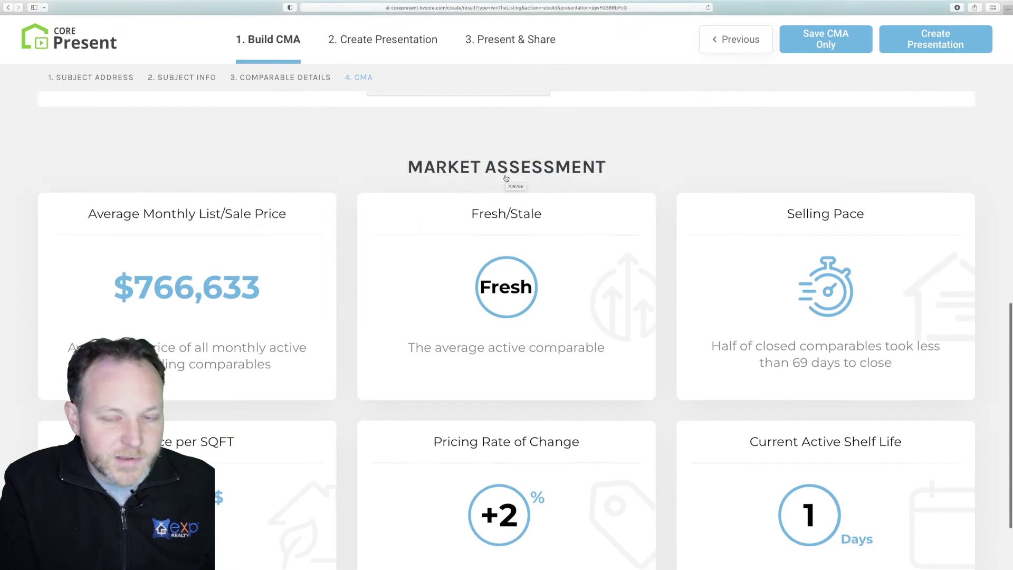
click(817, 121)
click(943, 45)
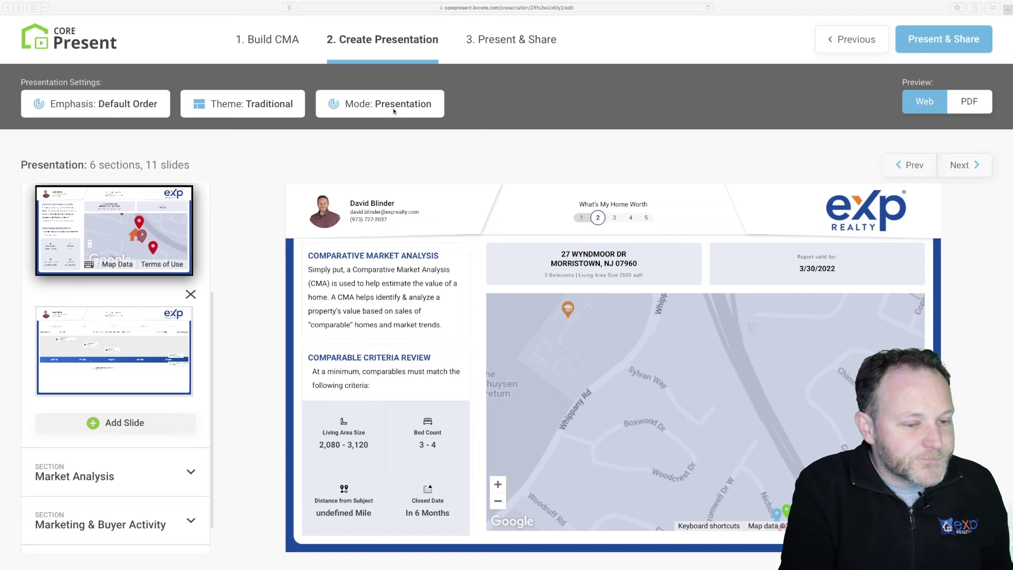
scroll(118, 228, up, 4)
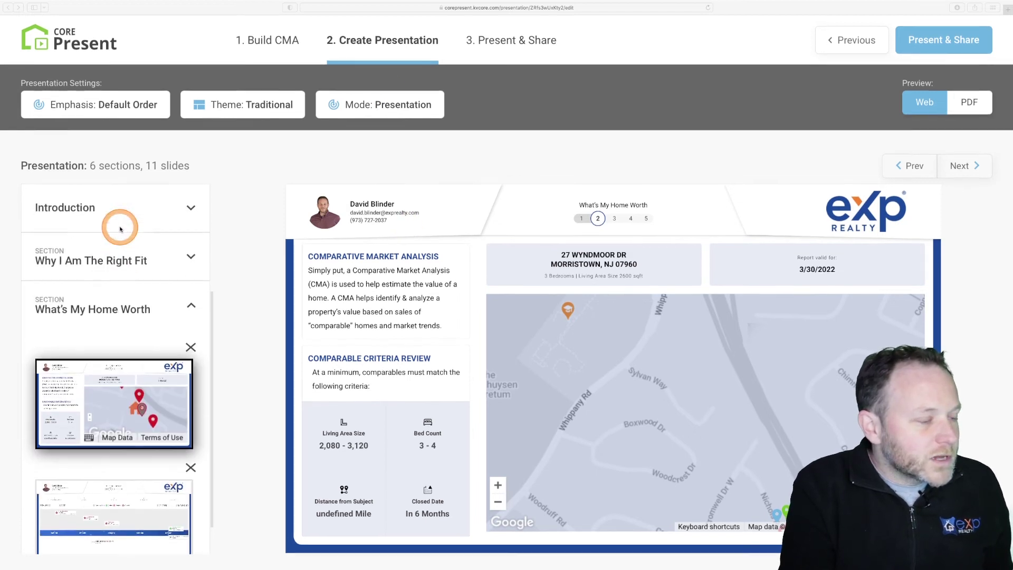
click(190, 209)
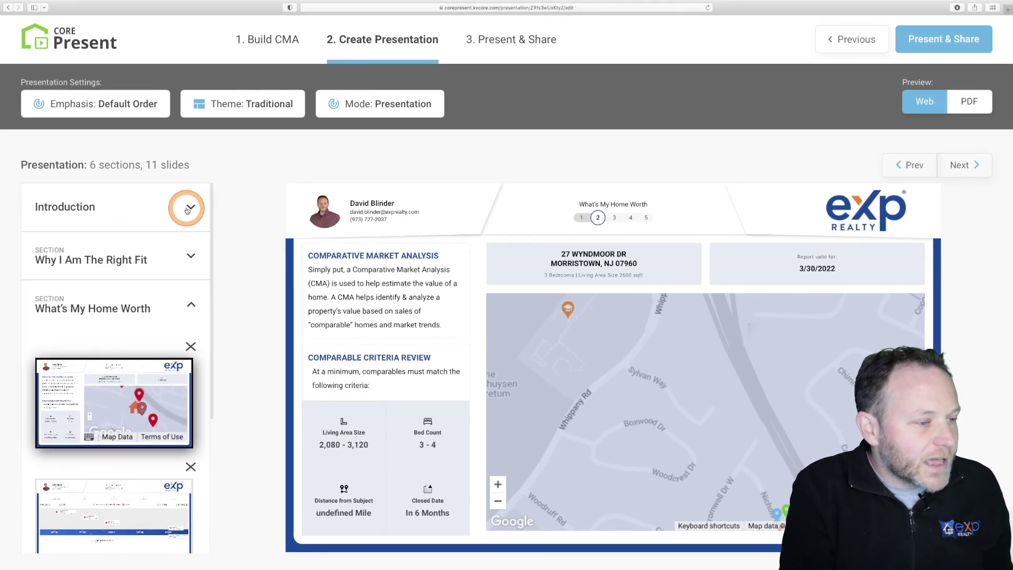
click(191, 209)
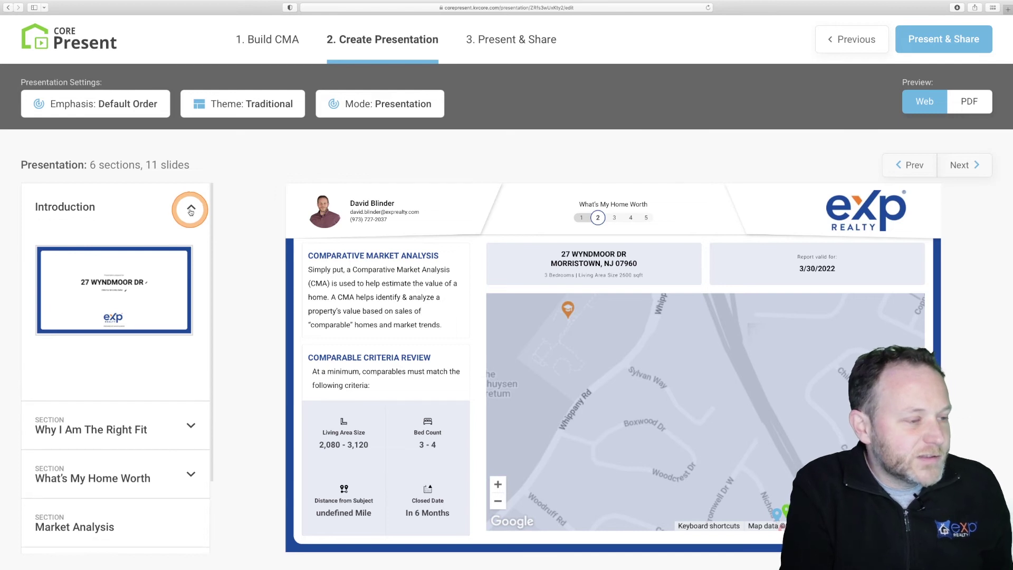
click(166, 266)
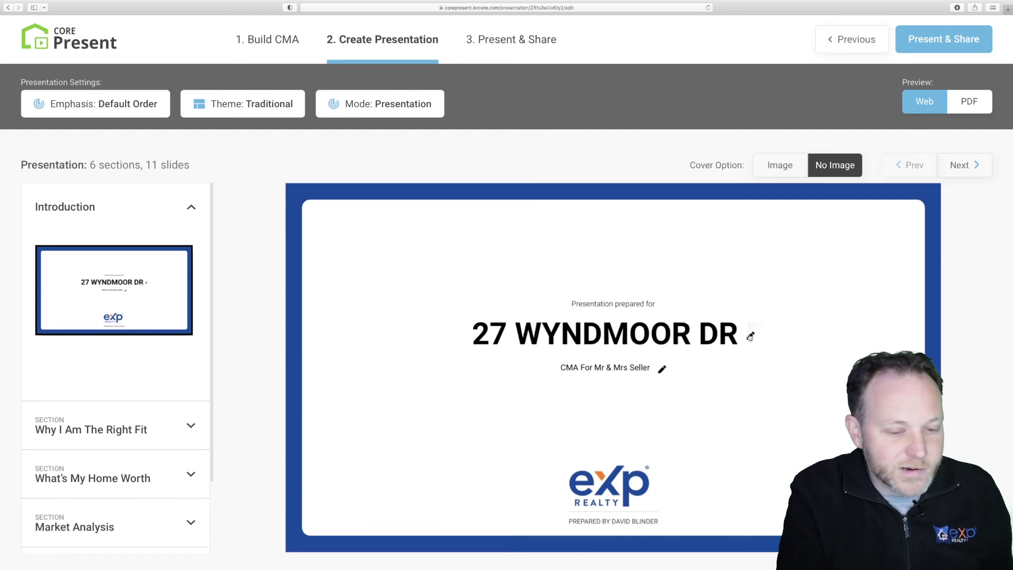
scroll(143, 424, down, 2)
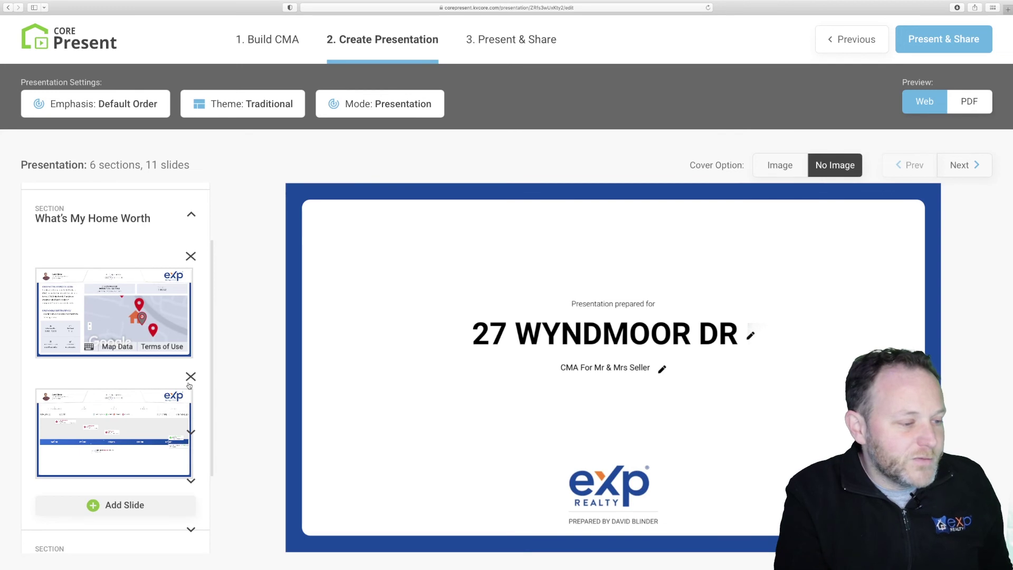
click(97, 318)
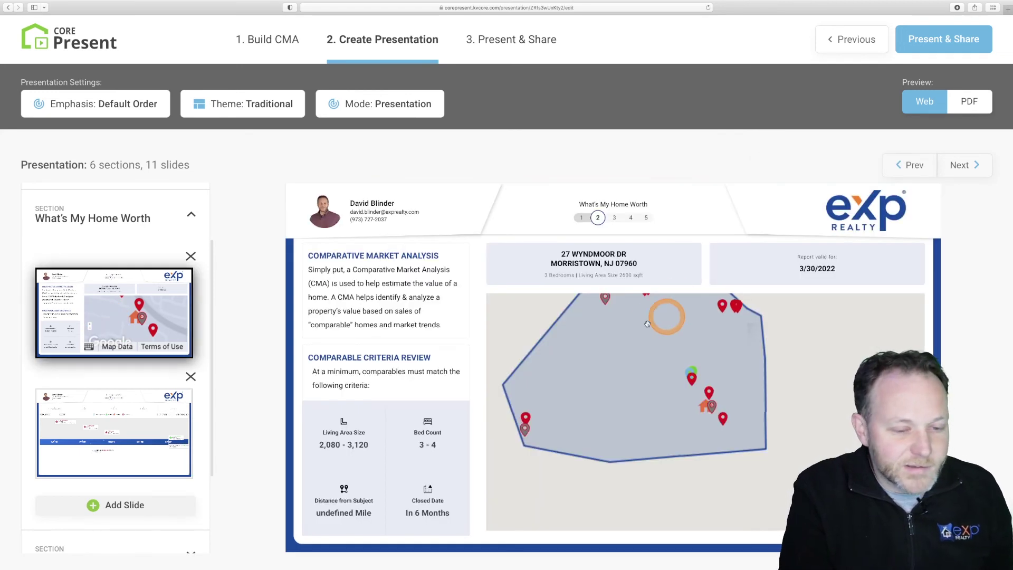
double_click(606, 297)
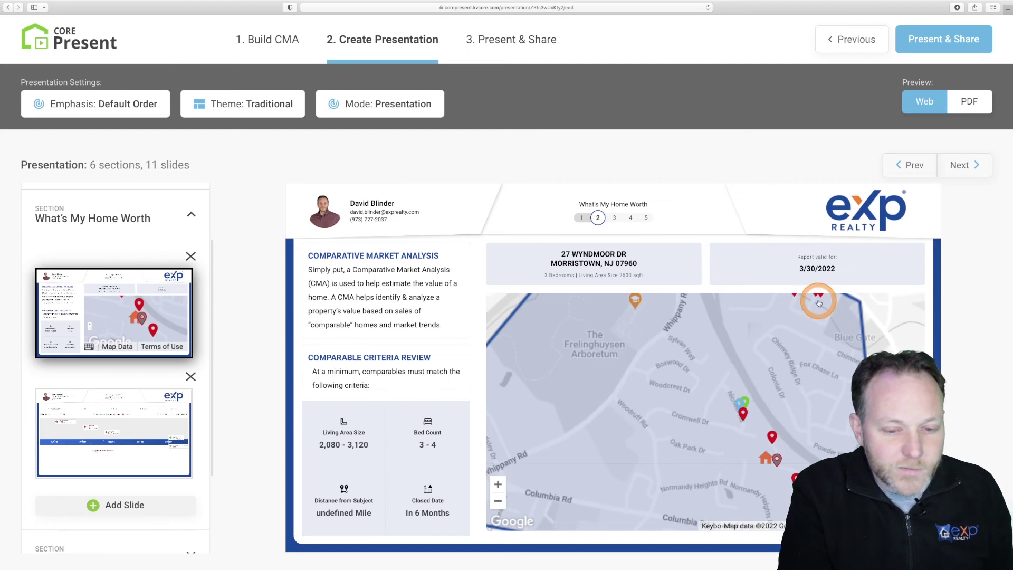
click(772, 437)
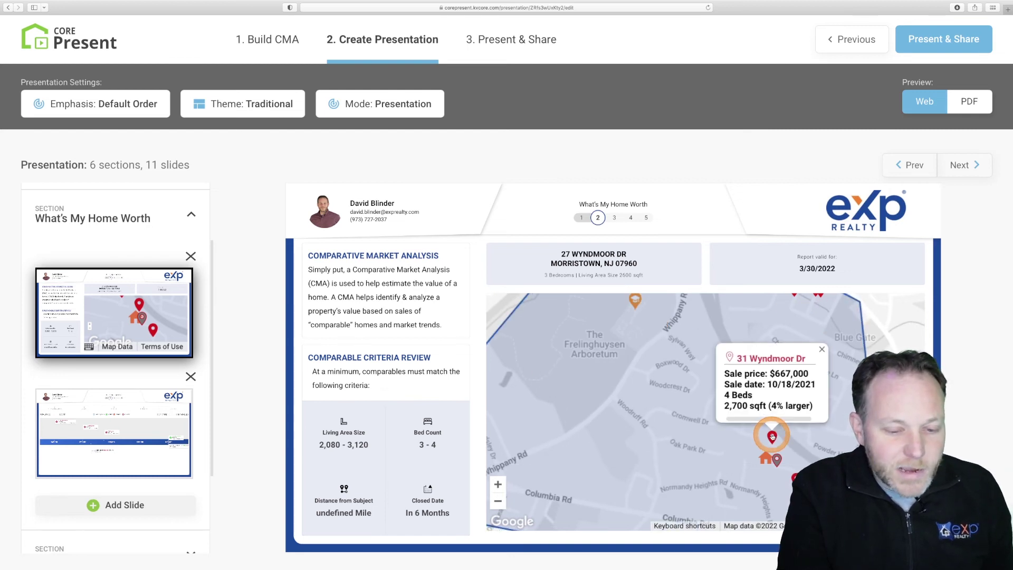
click(823, 350)
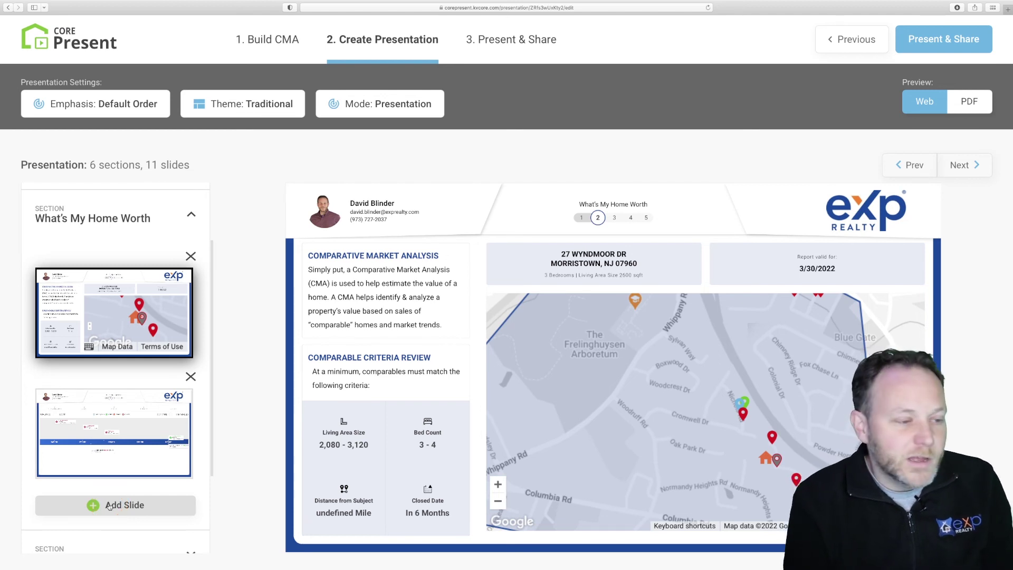
Scroll the slide list and drag an item from it toward the preview area.
scroll(100, 510, down, 3)
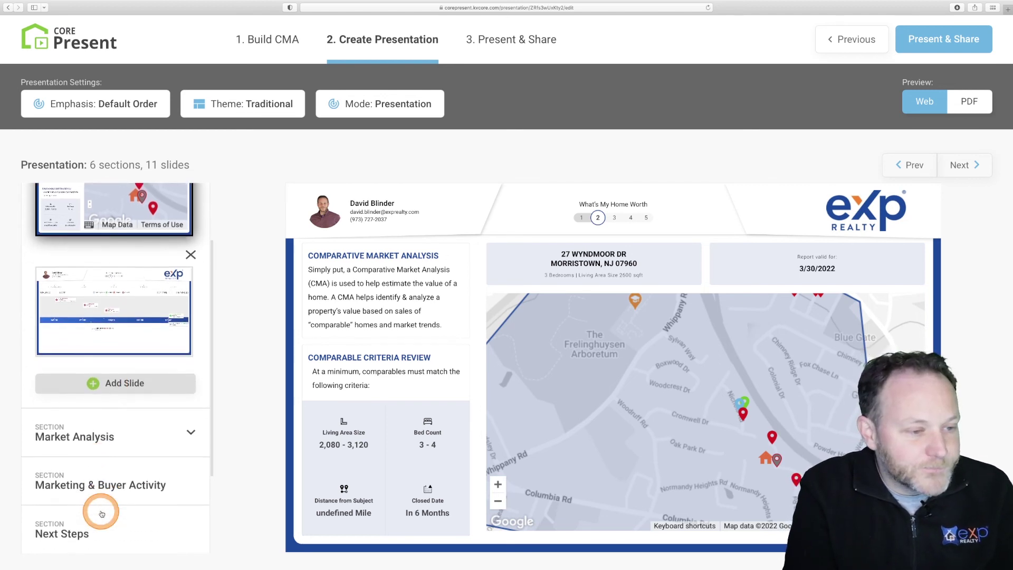
click(143, 443)
drag(143, 443, 446, 186)
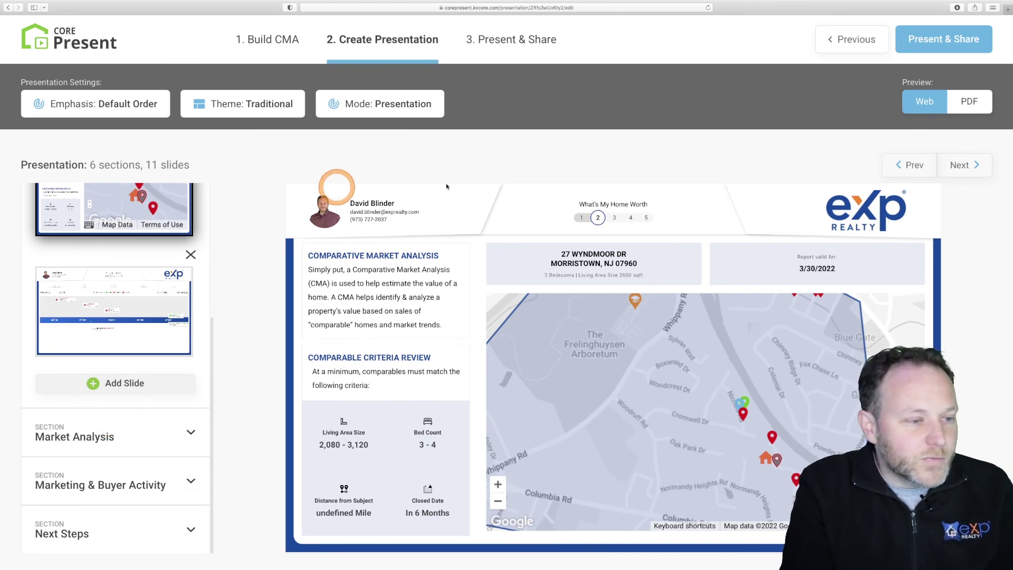
Go to Present & Share and set up the Presentation Dashboard with the client attached.
click(934, 42)
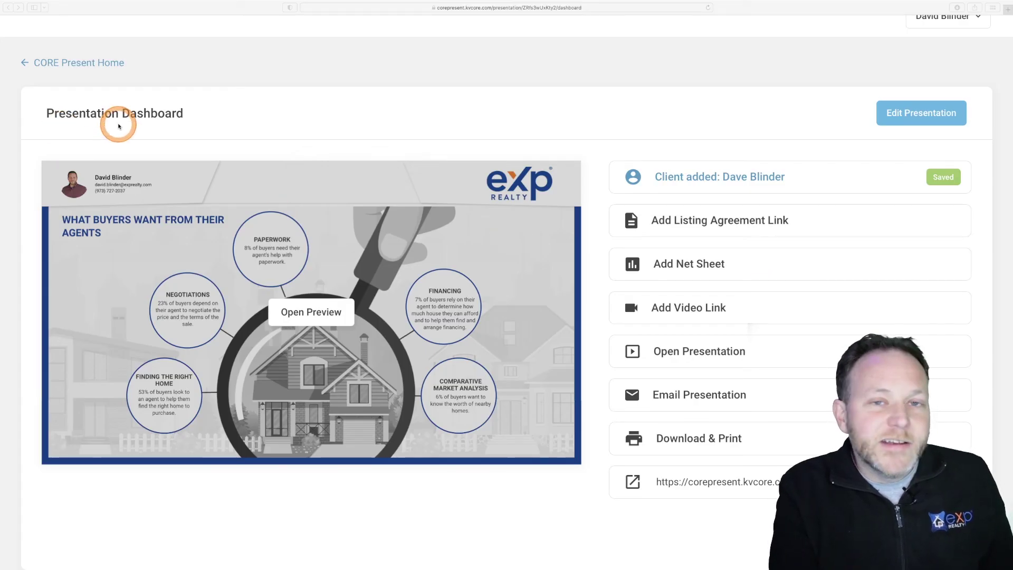
click(243, 114)
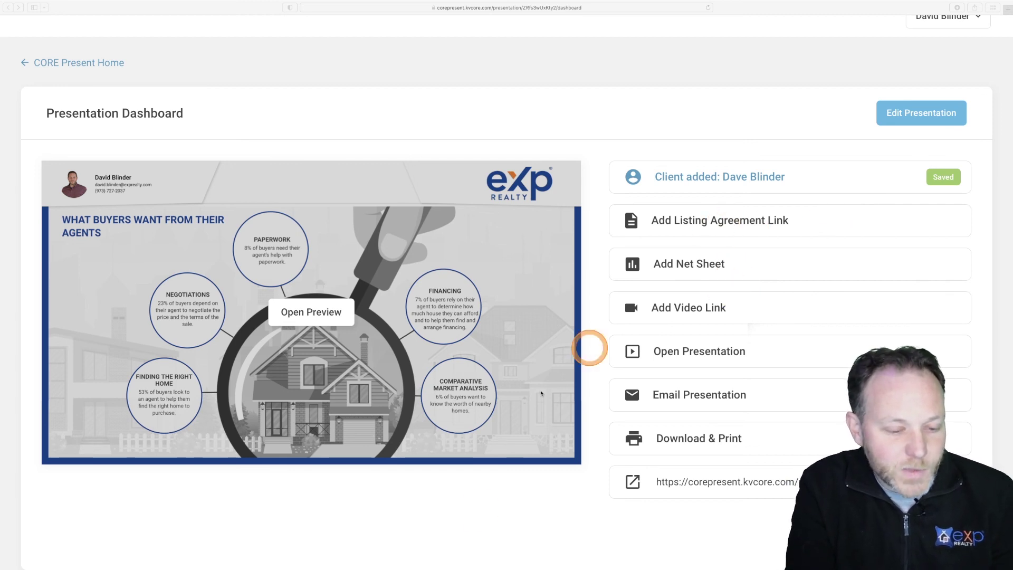
click(639, 438)
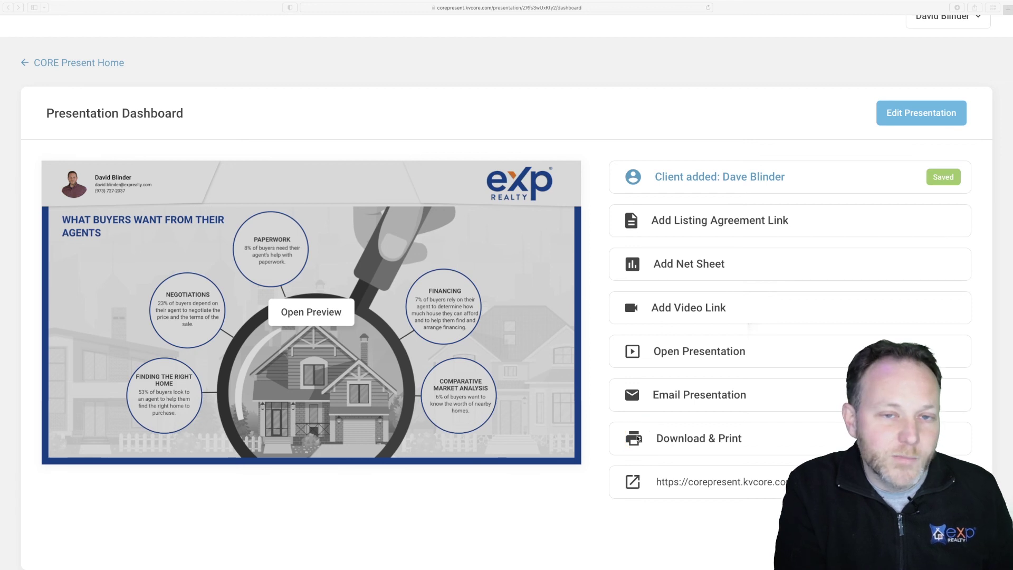
click(639, 438)
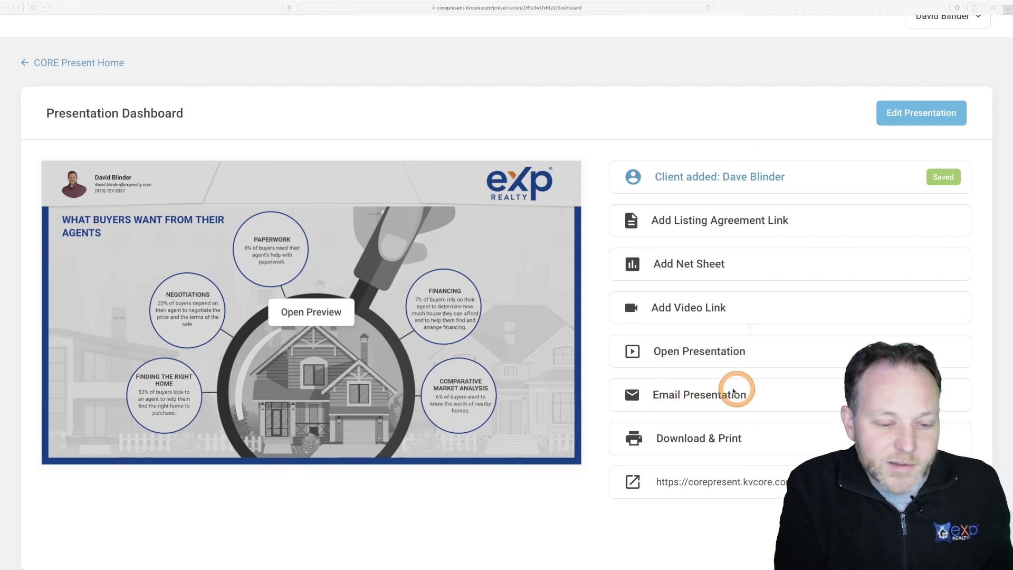
Start an email of the presentation to the client and begin on the Subject field.
click(676, 395)
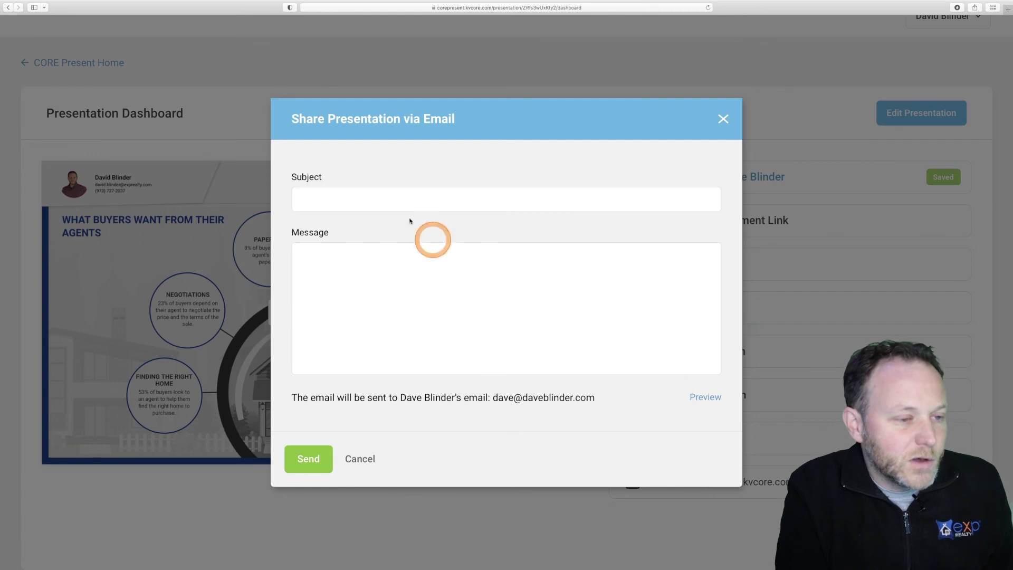
click(373, 198)
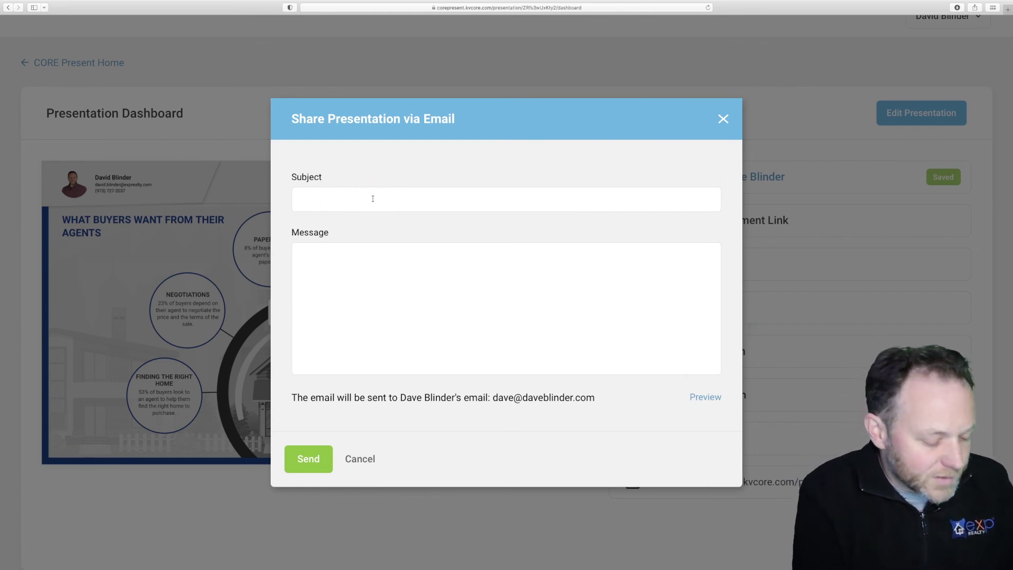